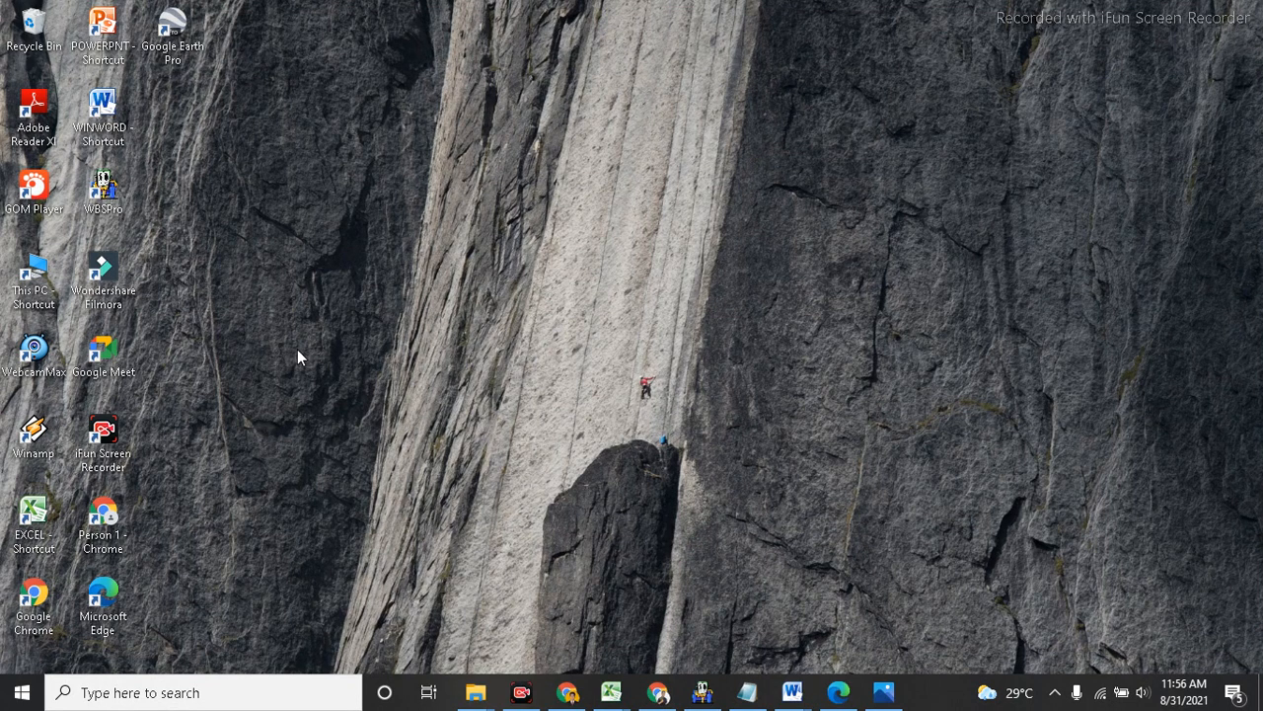
# Step: Launch Google Earth Pro from the desktop and dismiss the startup tips
pyautogui.doubleClick(185, 28)
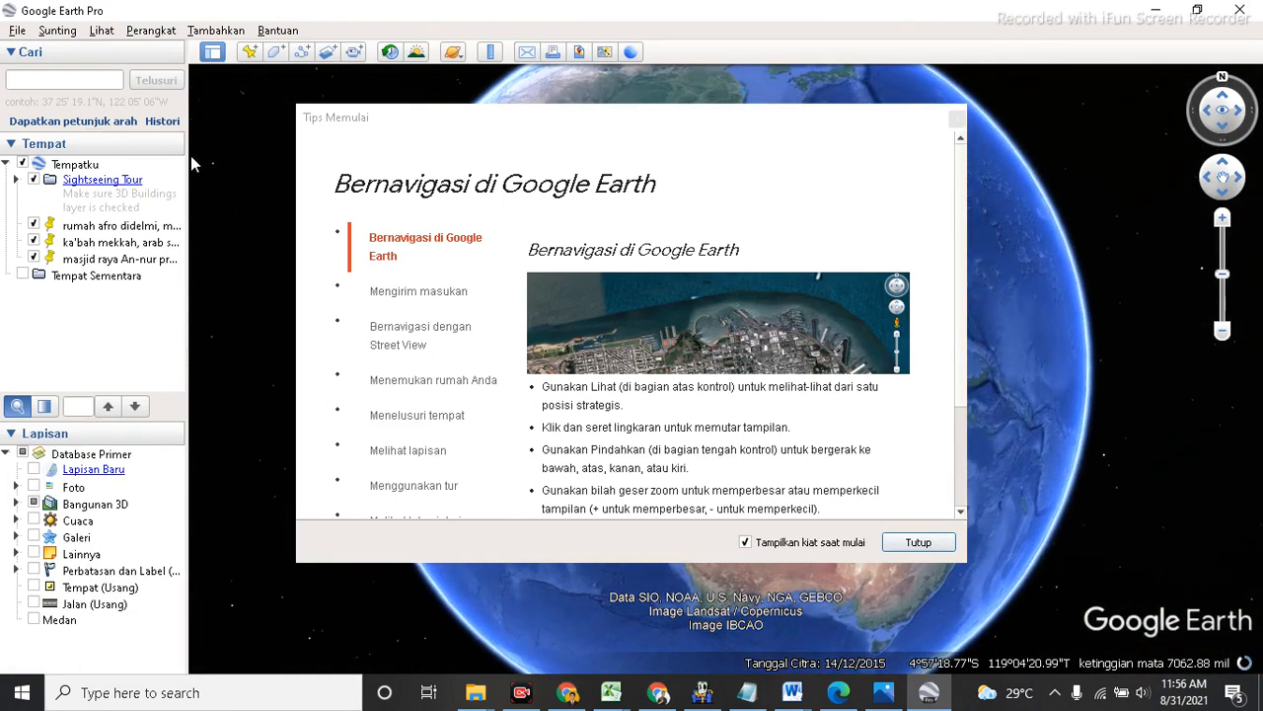
pyautogui.click(916, 544)
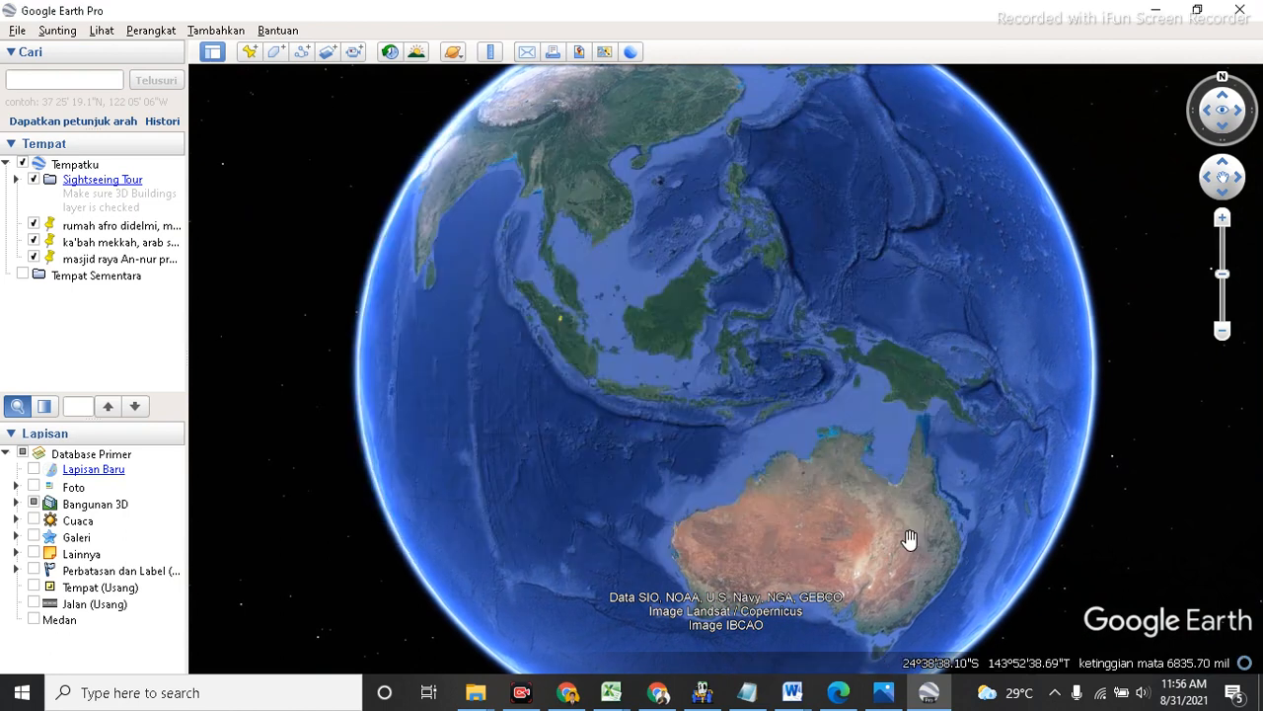
# Step: Turn on the Foto, Cuaca and Galeri layers and view them over Sumatra
pyautogui.click(35, 488)
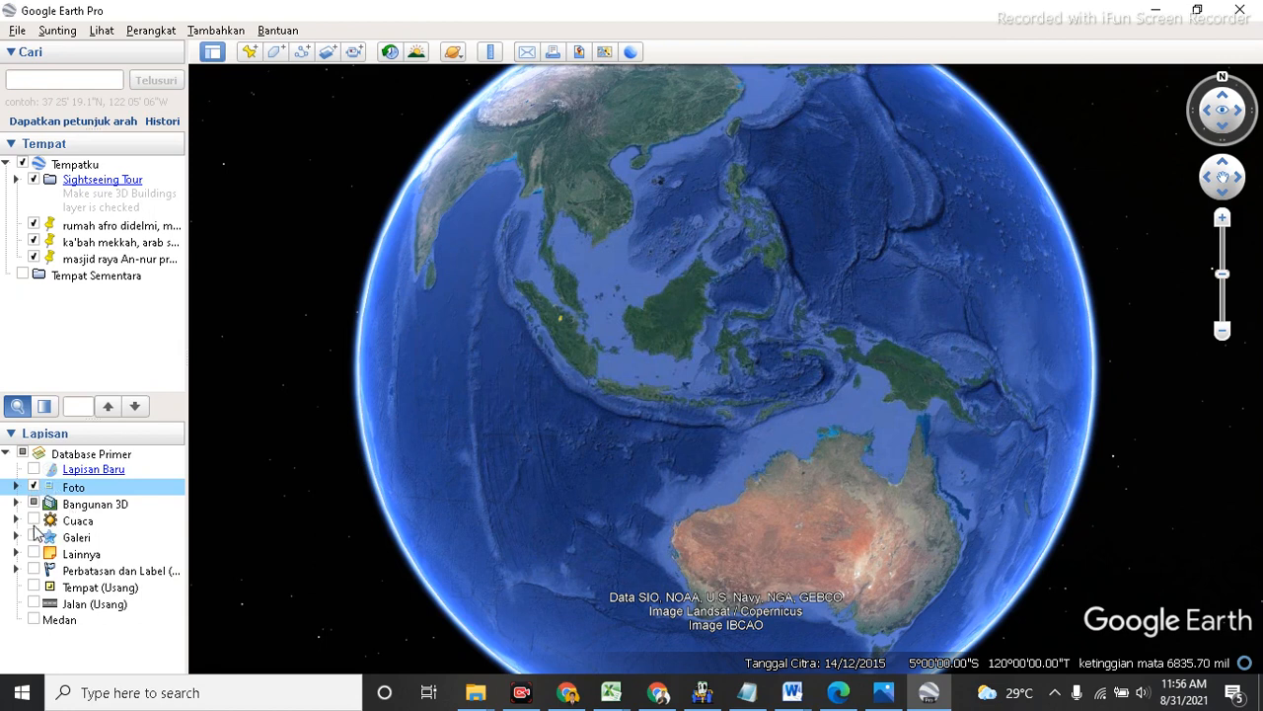
pyautogui.click(34, 520)
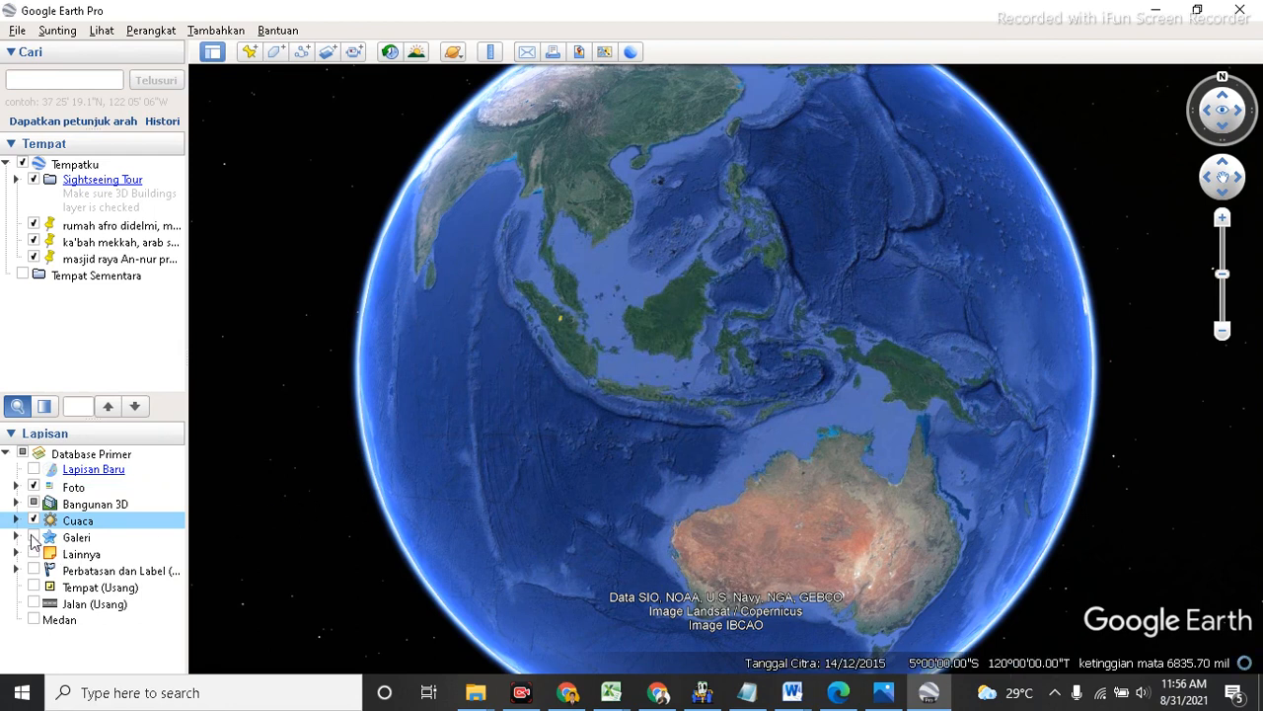
pyautogui.click(33, 537)
pyautogui.scroll(3, 567, 389)
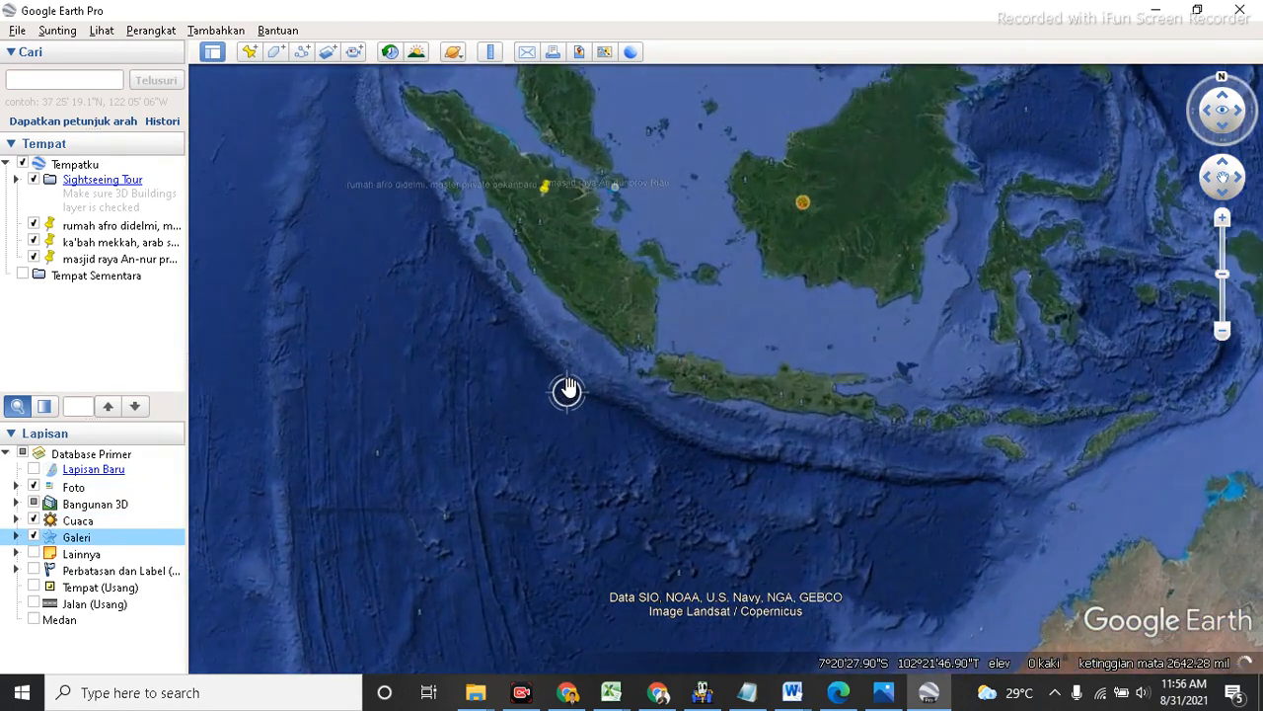
pyautogui.scroll(2, 566, 389)
pyautogui.moveTo(586, 219); pyautogui.dragTo(583, 413)
pyautogui.scroll(3, 584, 411)
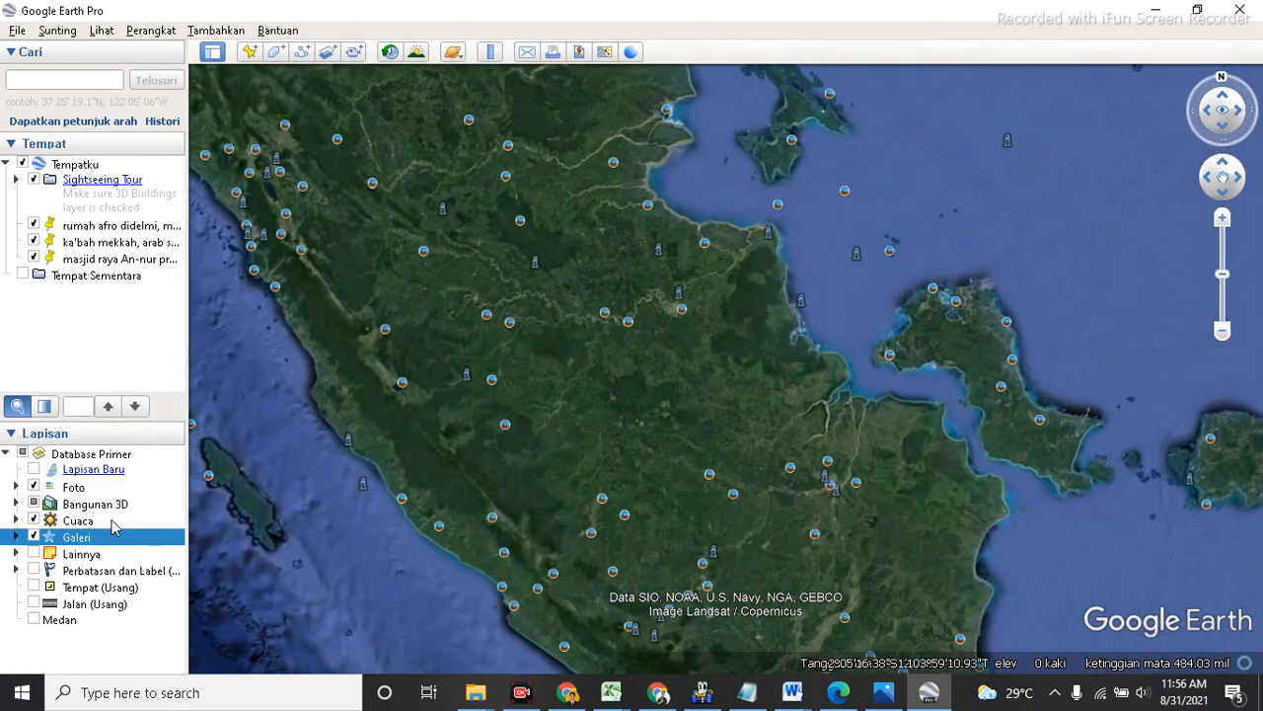
# Step: Turn off the Foto layer and show the Perbatasan dan Label layer across Sumatra and Borneo
pyautogui.click(33, 488)
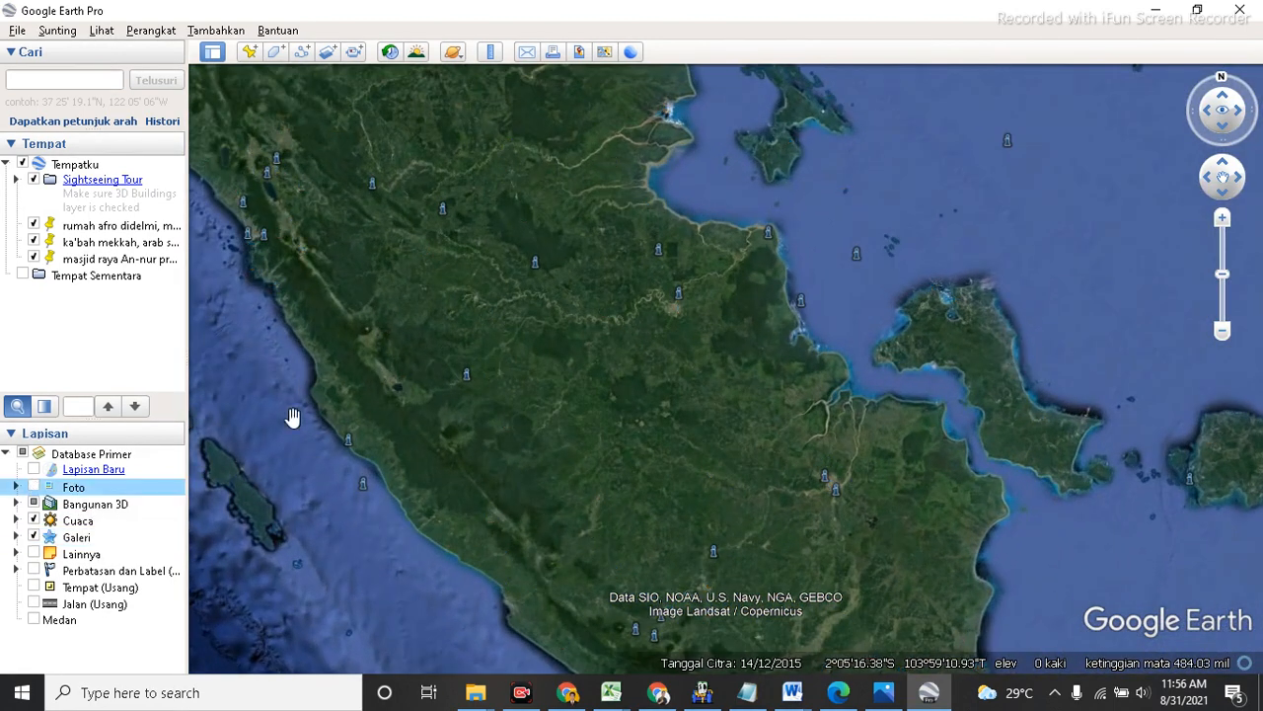
pyautogui.click(33, 571)
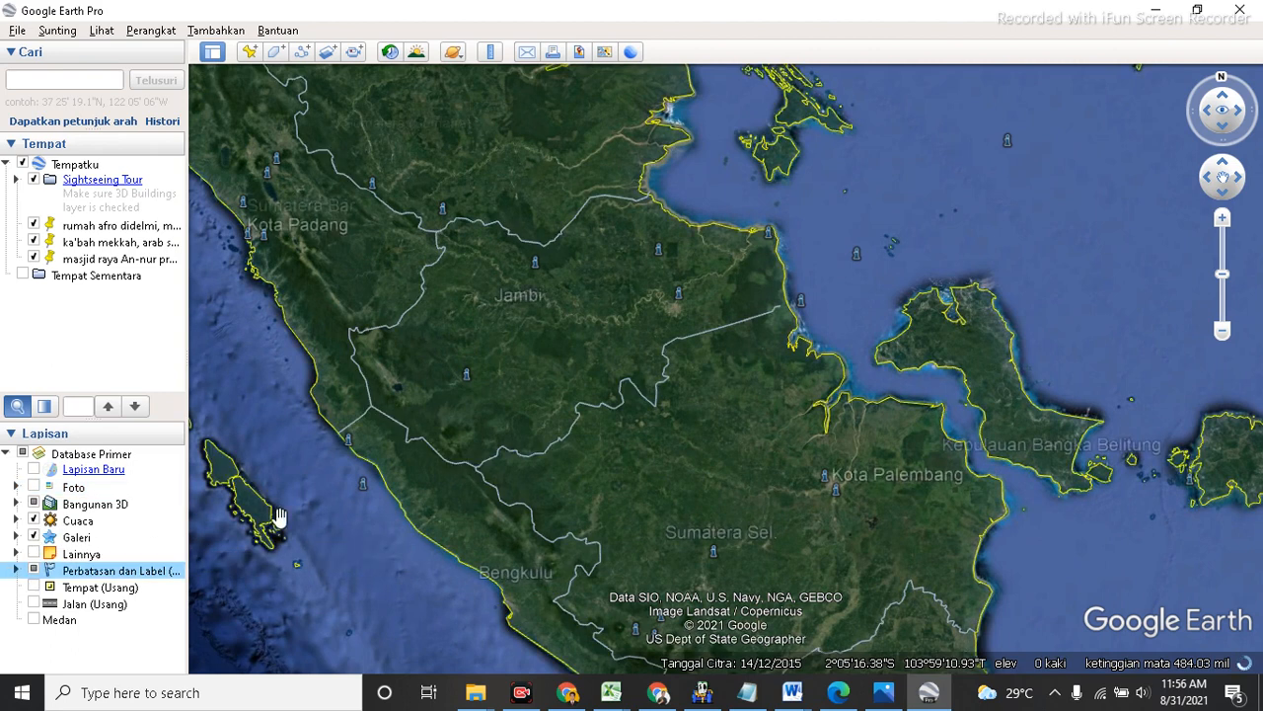
pyautogui.scroll(-2, 474, 461)
pyautogui.scroll(-5, 475, 461)
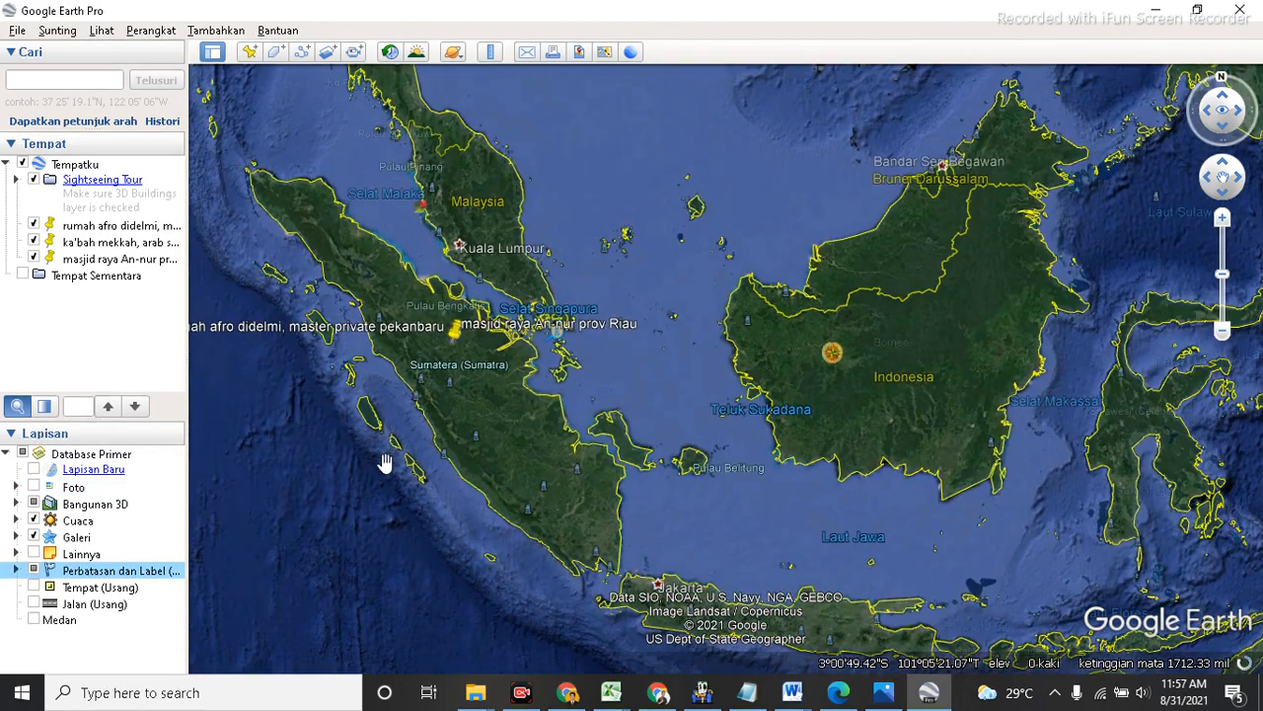
pyautogui.moveTo(348, 420); pyautogui.dragTo(457, 401)
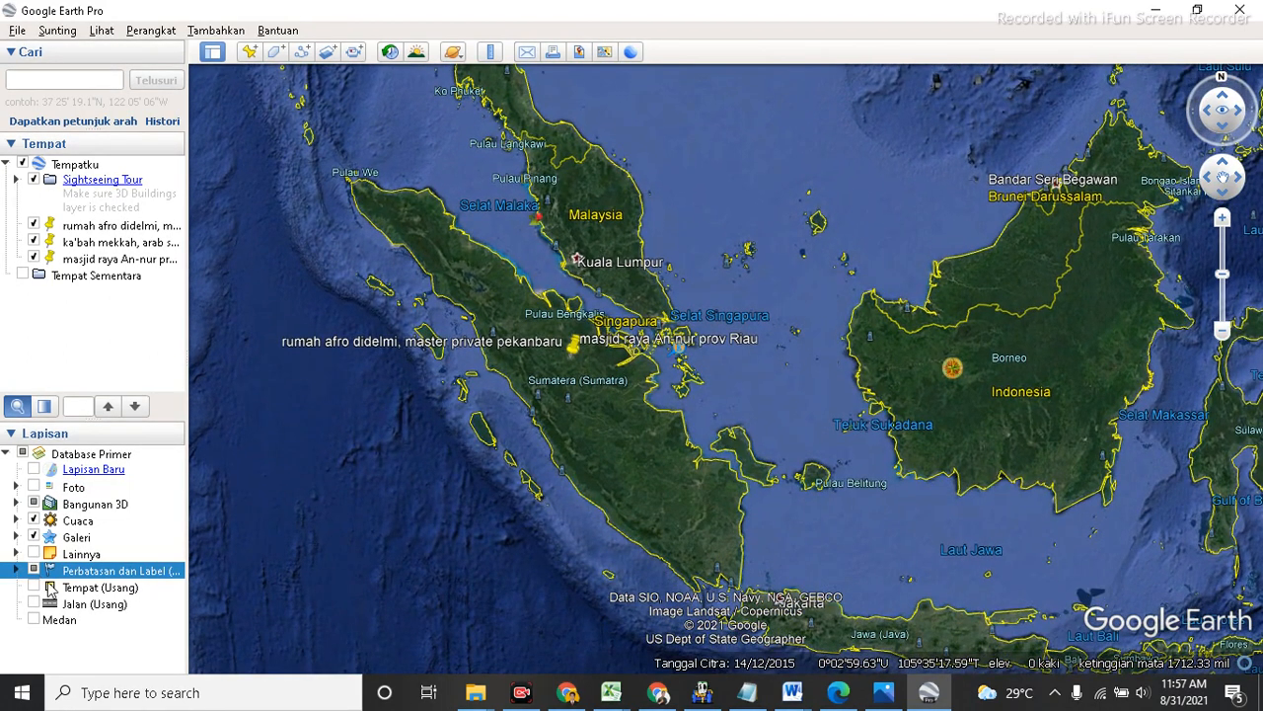
# Step: Turn off the Perbatasan dan Label, Galeri and Cuaca layers
pyautogui.click(33, 570)
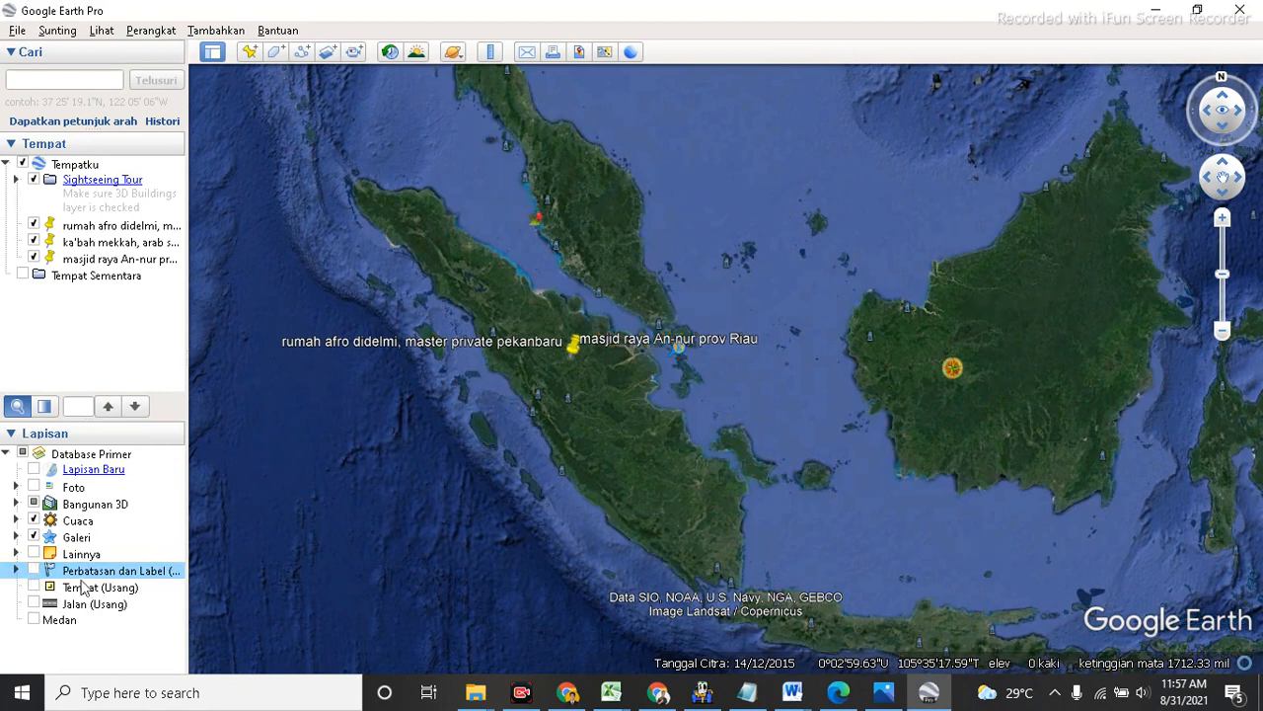
pyautogui.click(34, 537)
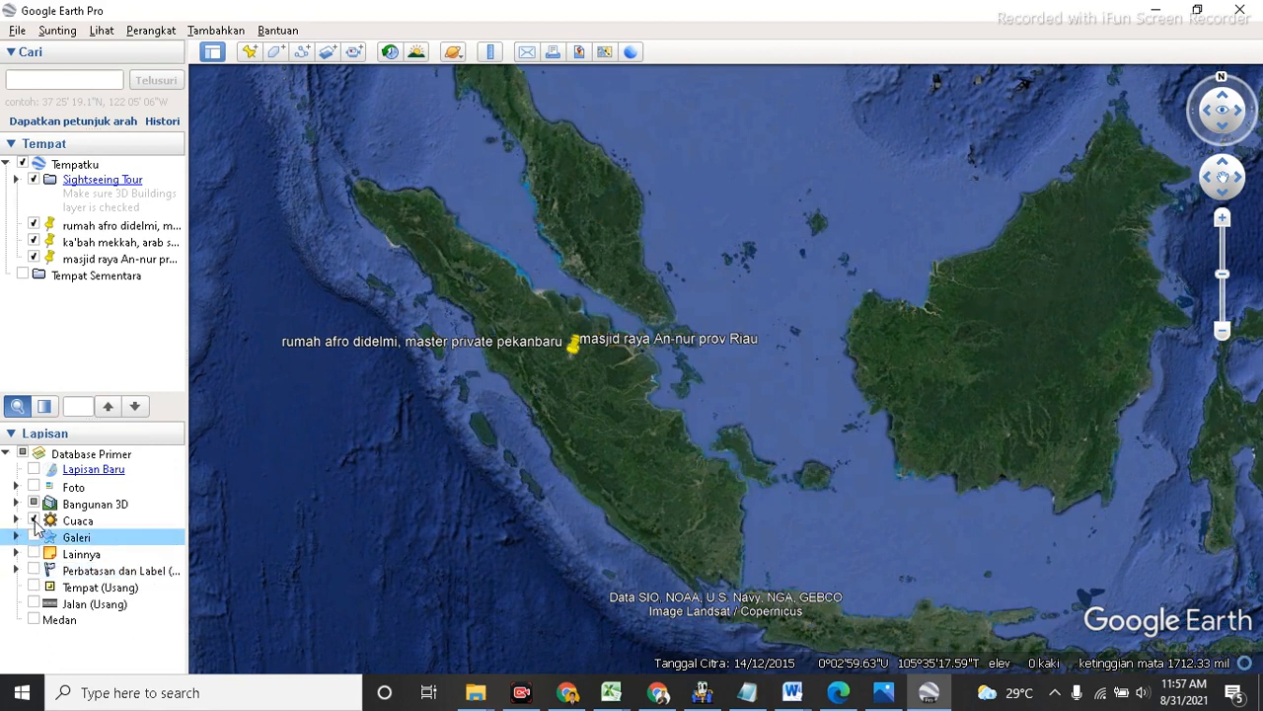
pyautogui.click(34, 520)
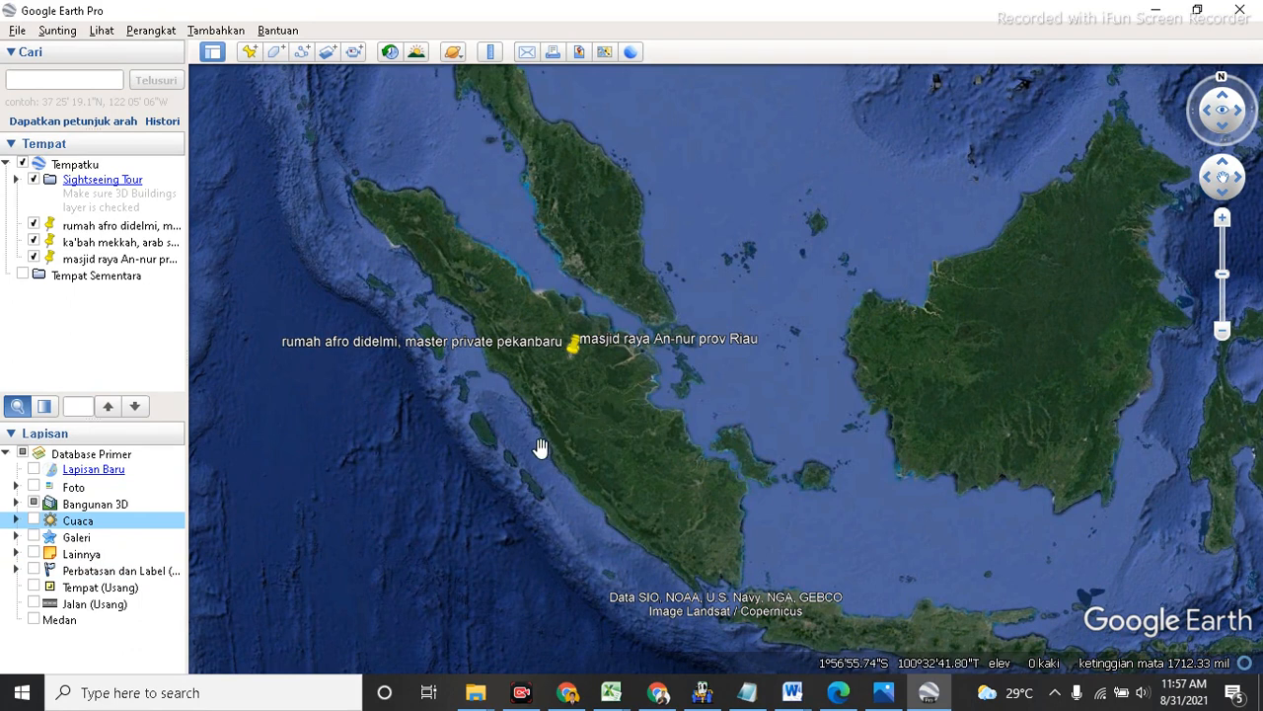
# Step: Fly to the saved placemark of masjid raya An-nur in Riau
pyautogui.scroll(5, 541, 447)
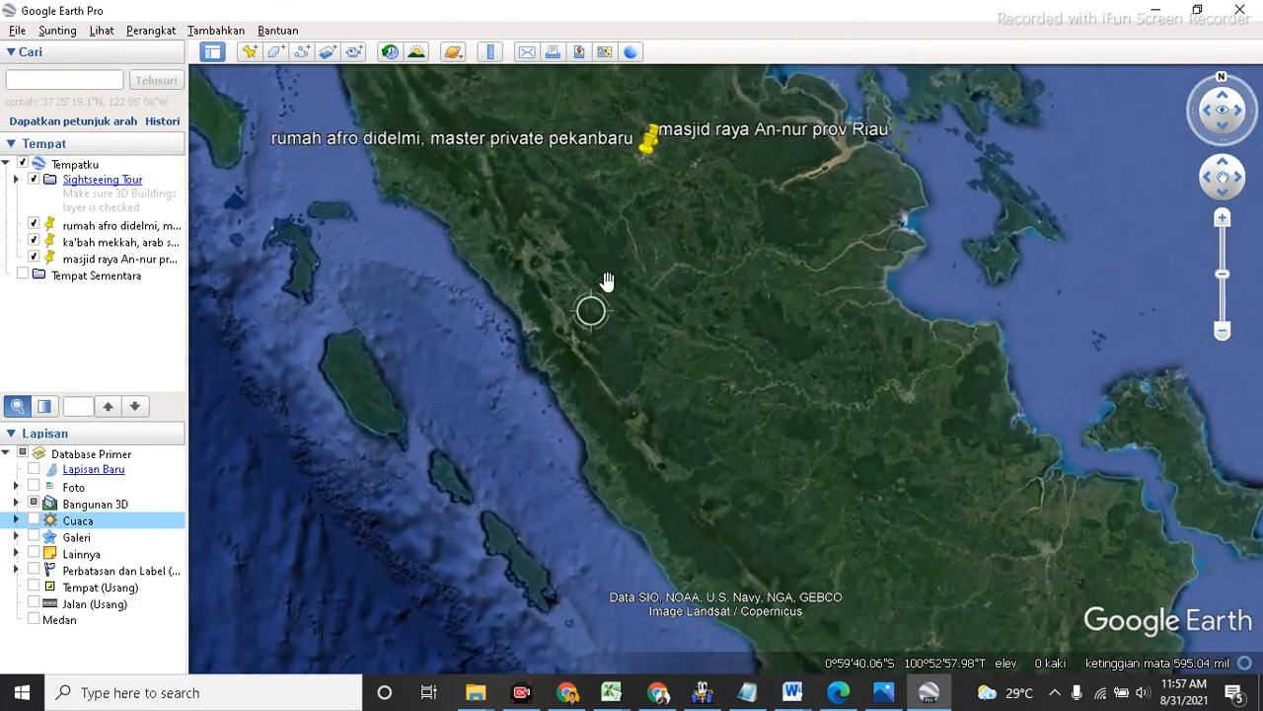
pyautogui.scroll(1, 631, 223)
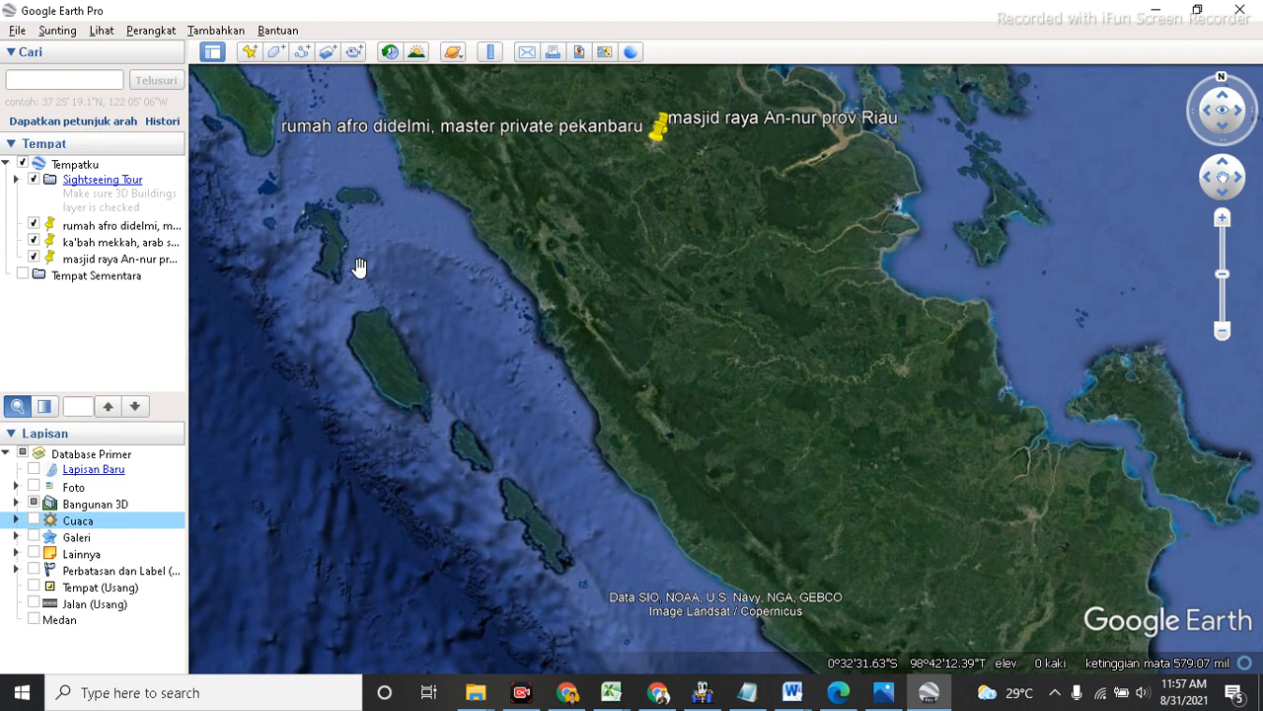
pyautogui.scroll(2, 654, 276)
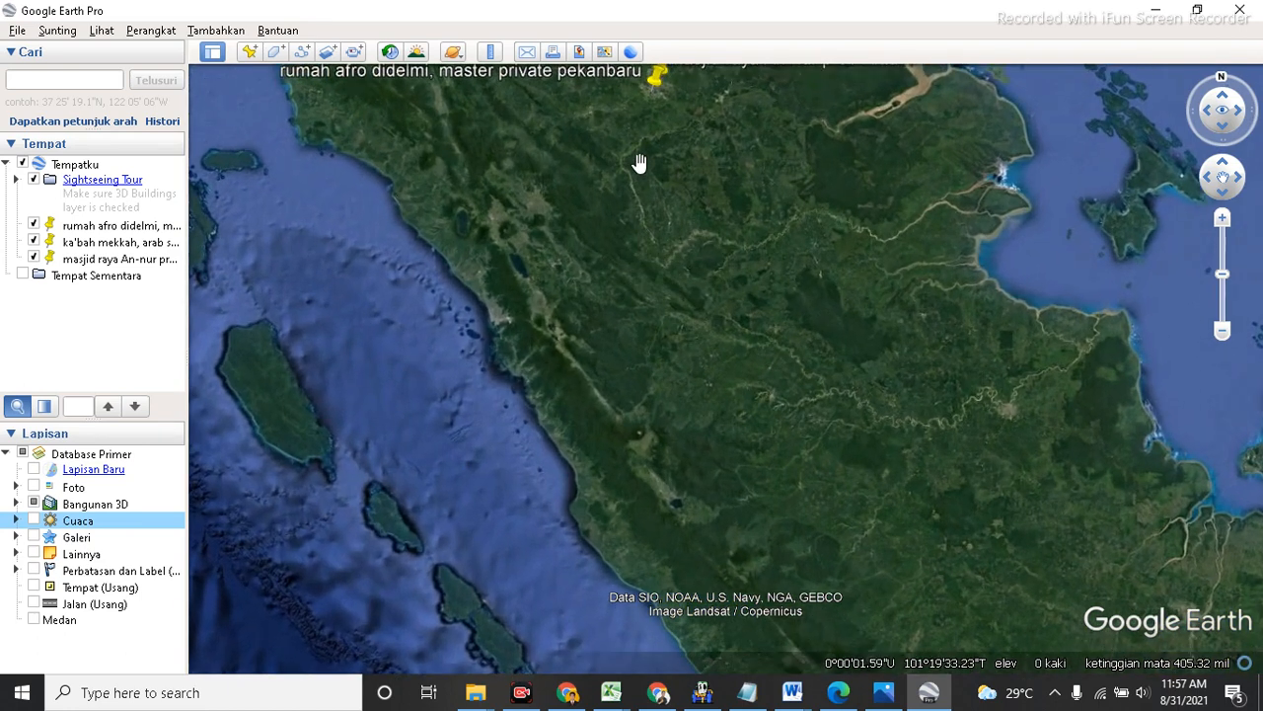
pyautogui.scroll(2, 640, 163)
pyautogui.moveTo(626, 186); pyautogui.dragTo(618, 432)
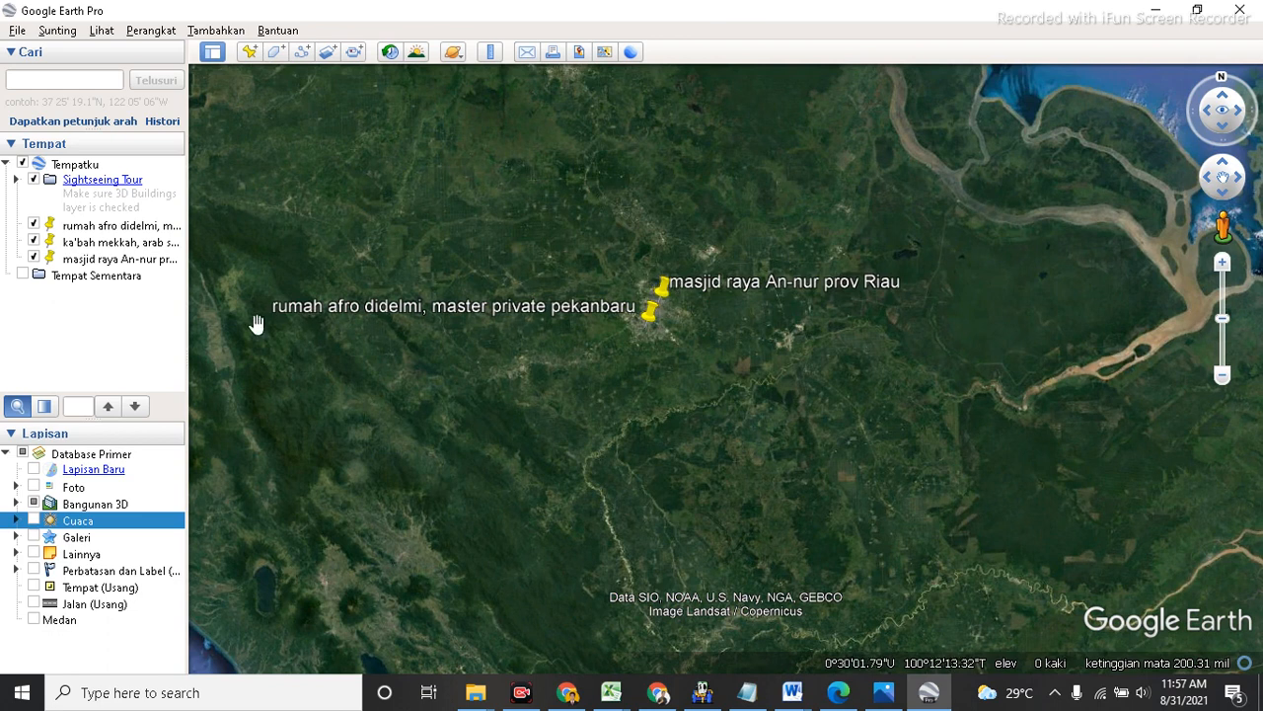
pyautogui.click(663, 283)
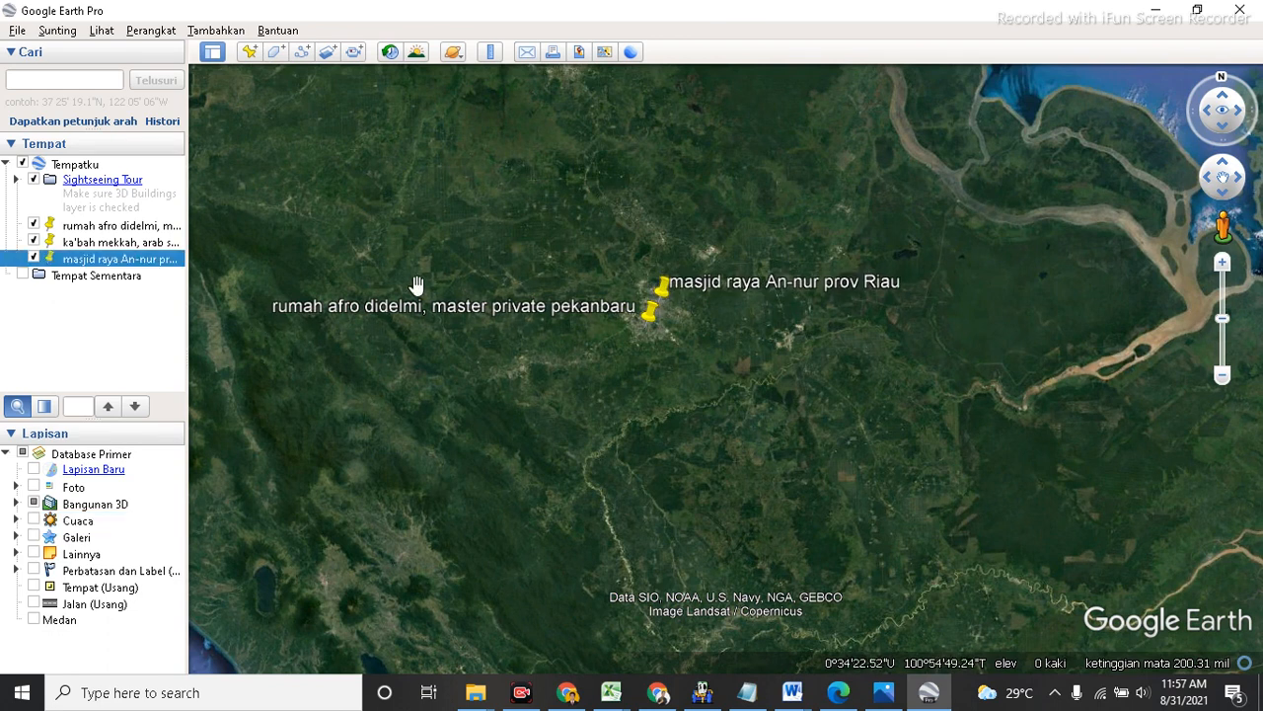
pyautogui.doubleClick(139, 262)
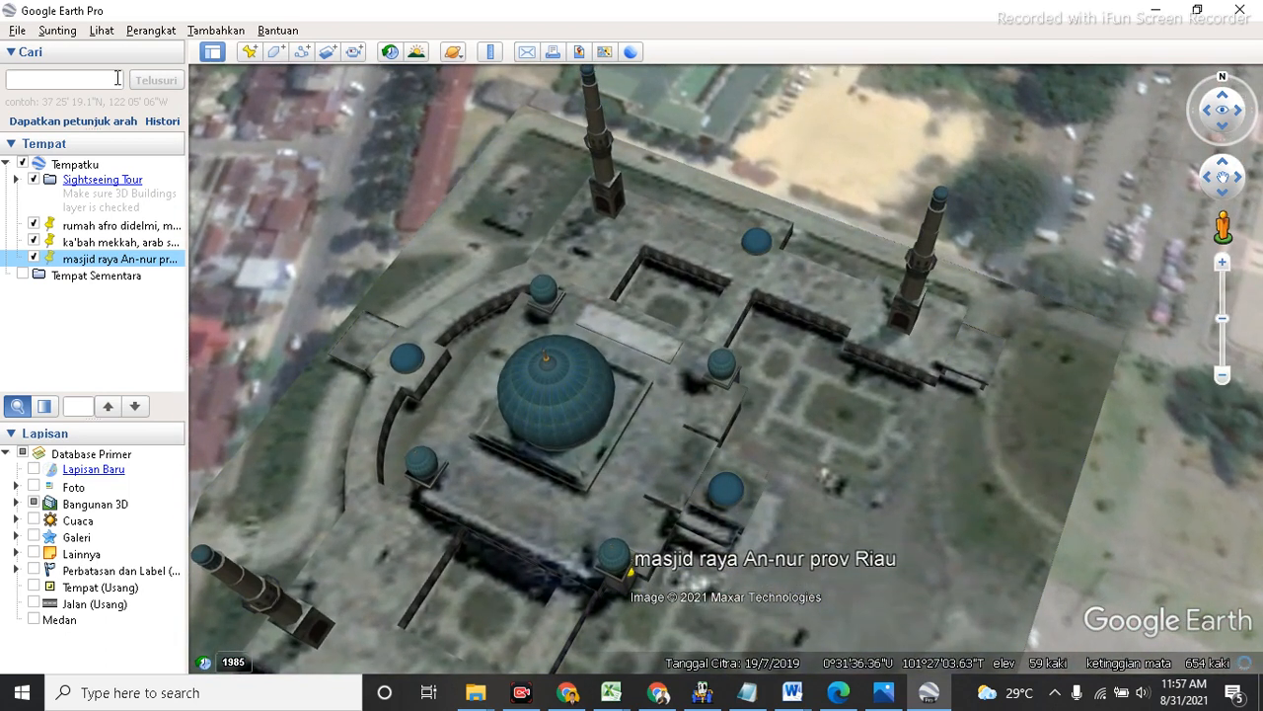
# Step: Reset the view's tilt to look straight down on the mosque and examine the building and its surroundings
pyautogui.click(104, 35)
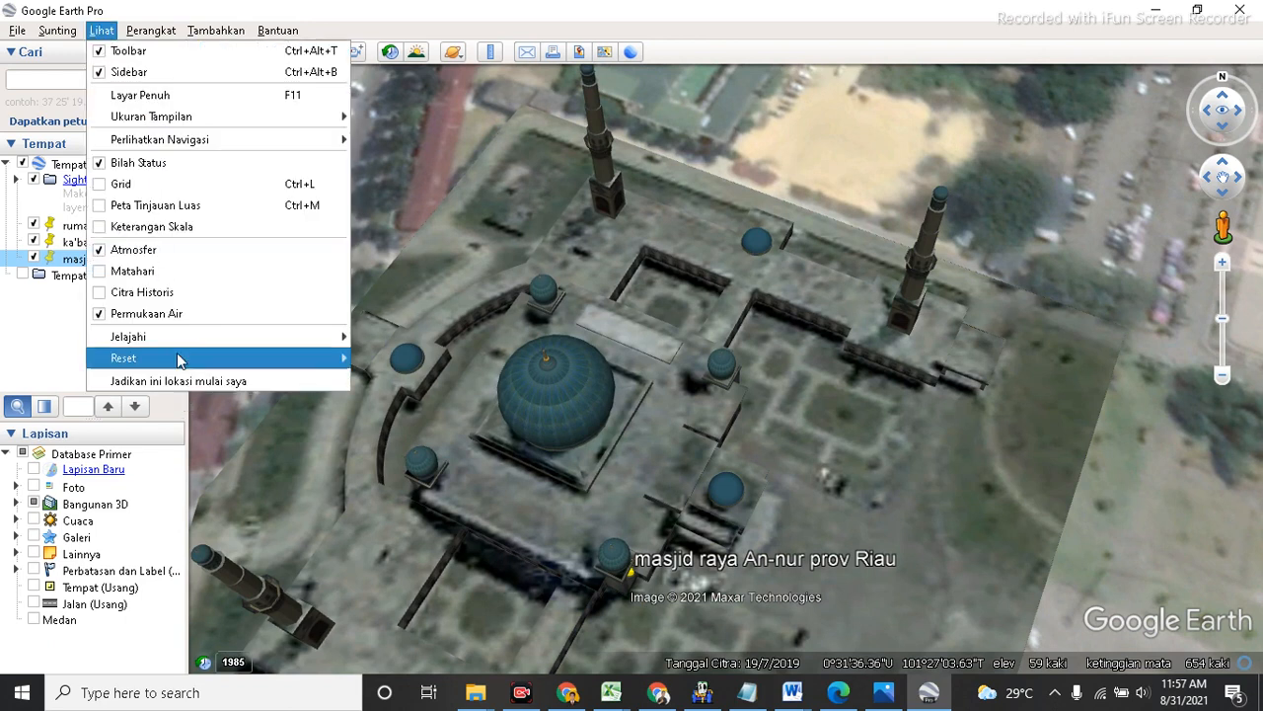
pyautogui.moveTo(180, 357)
pyautogui.click(402, 358)
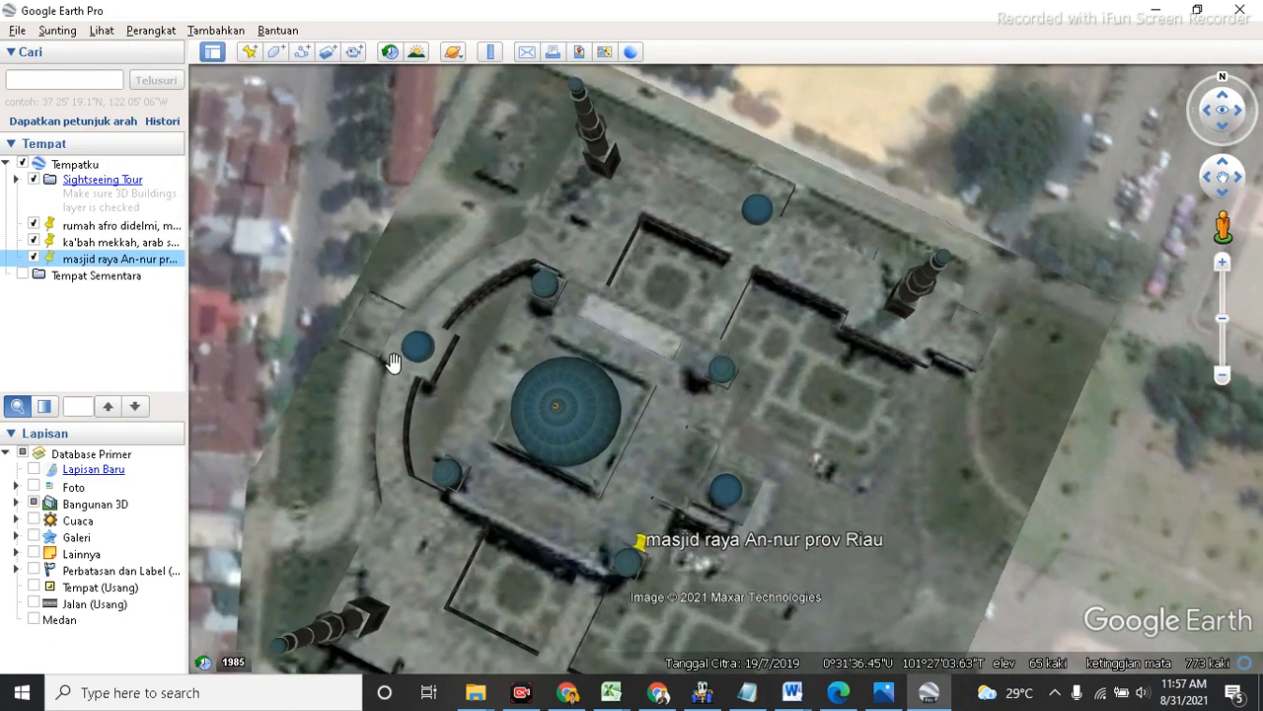
pyautogui.moveTo(611, 479); pyautogui.dragTo(609, 356)
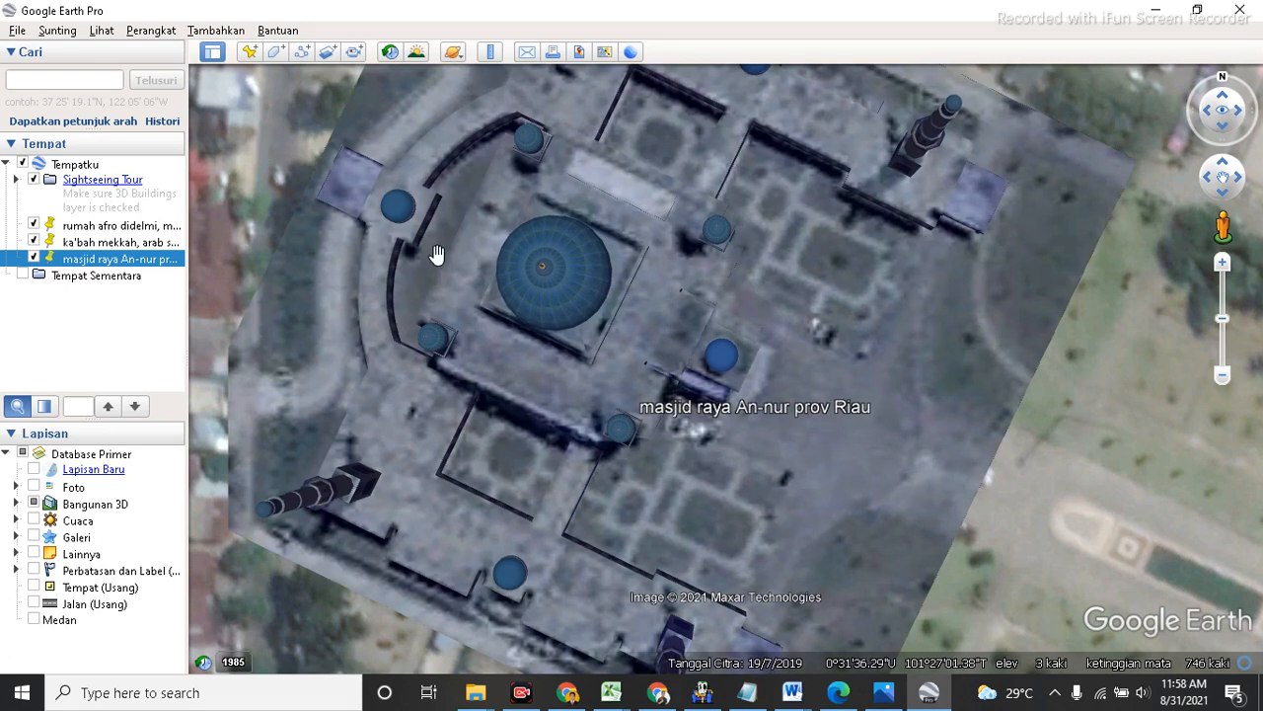
pyautogui.scroll(-4, 592, 316)
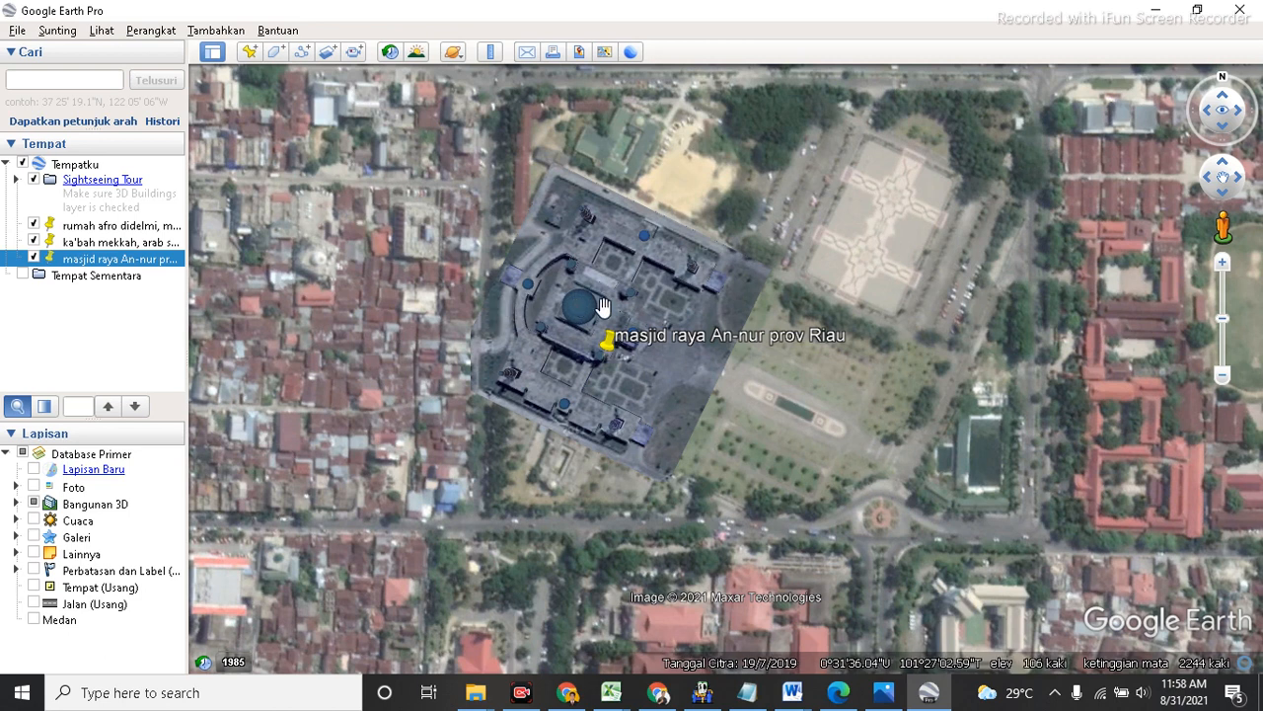
pyautogui.scroll(3, 604, 304)
pyautogui.scroll(2, 604, 304)
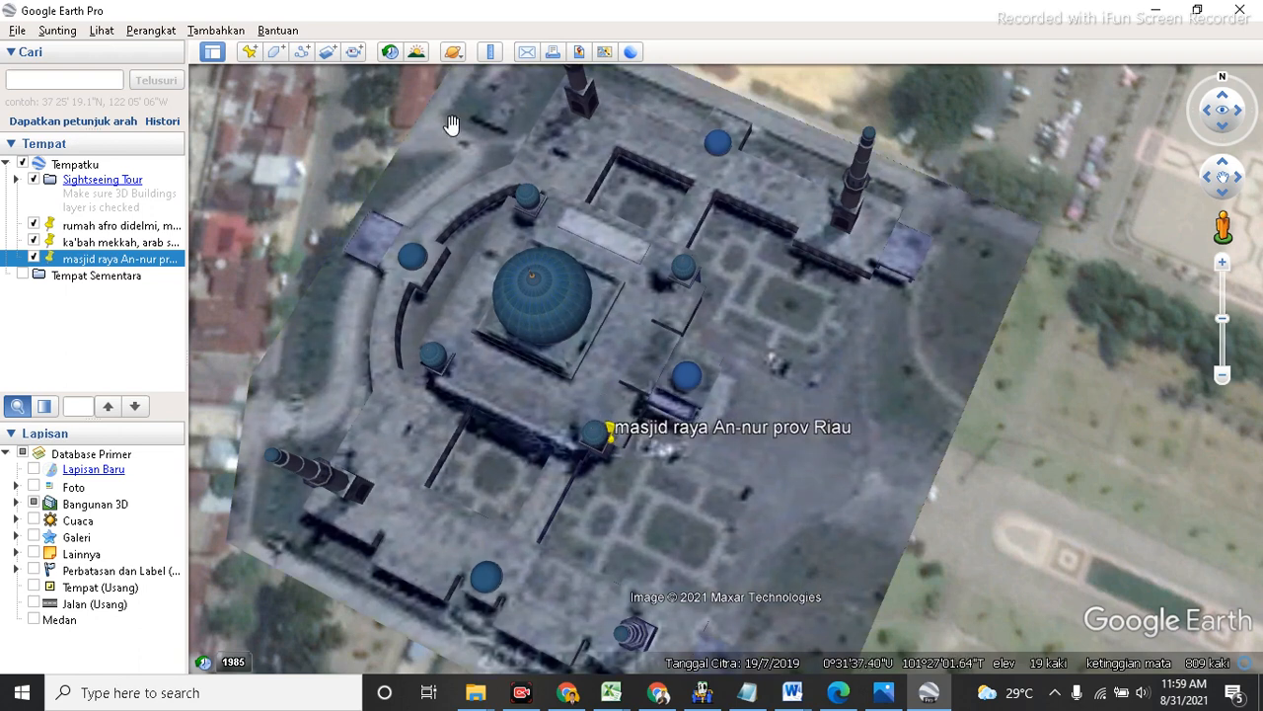
# Step: Measure a straight ruler line in kilometres from the masjid raya An-nur placemark to the saved ka'bah mekkah placemark
pyautogui.click(490, 54)
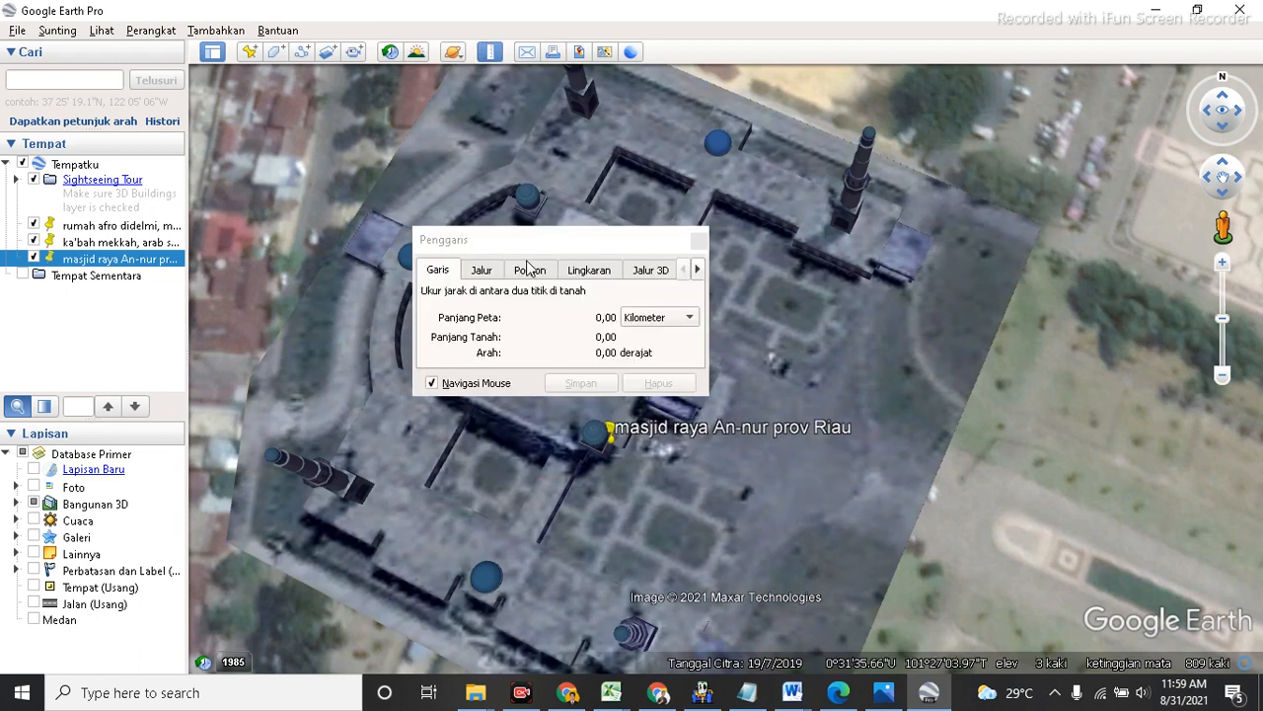
pyautogui.moveTo(560, 240); pyautogui.dragTo(1051, 214)
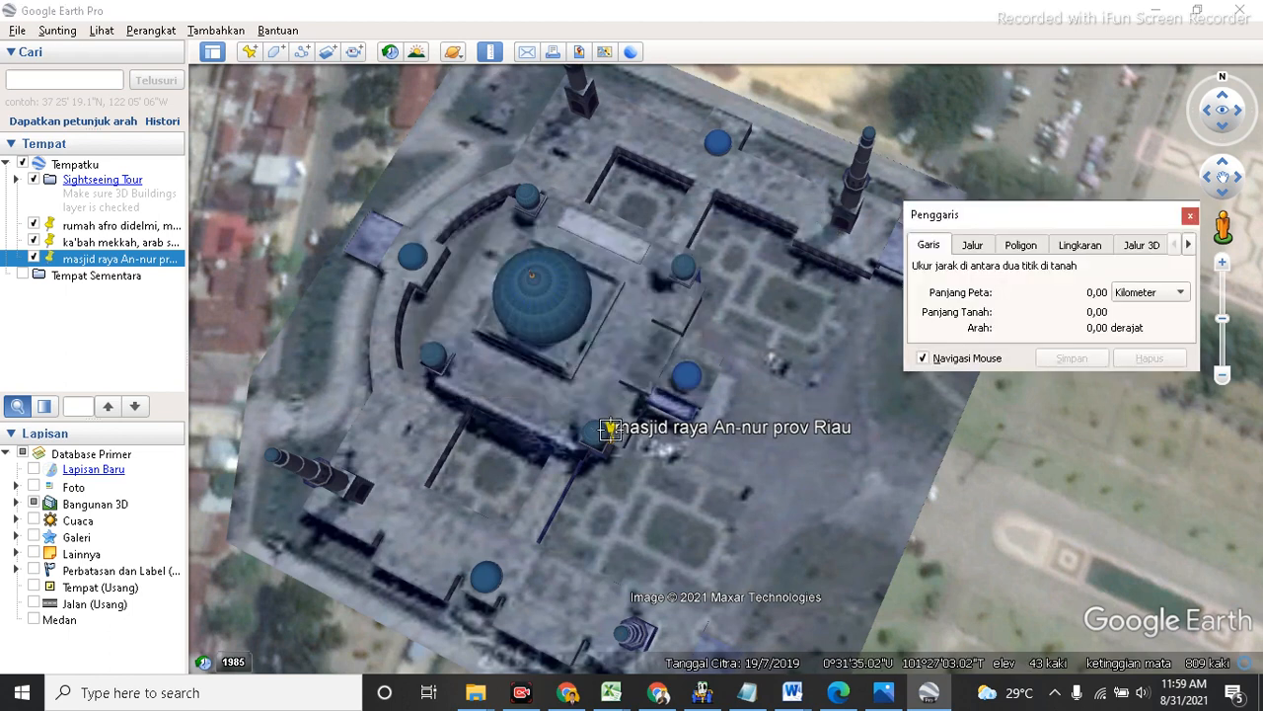
pyautogui.click(610, 429)
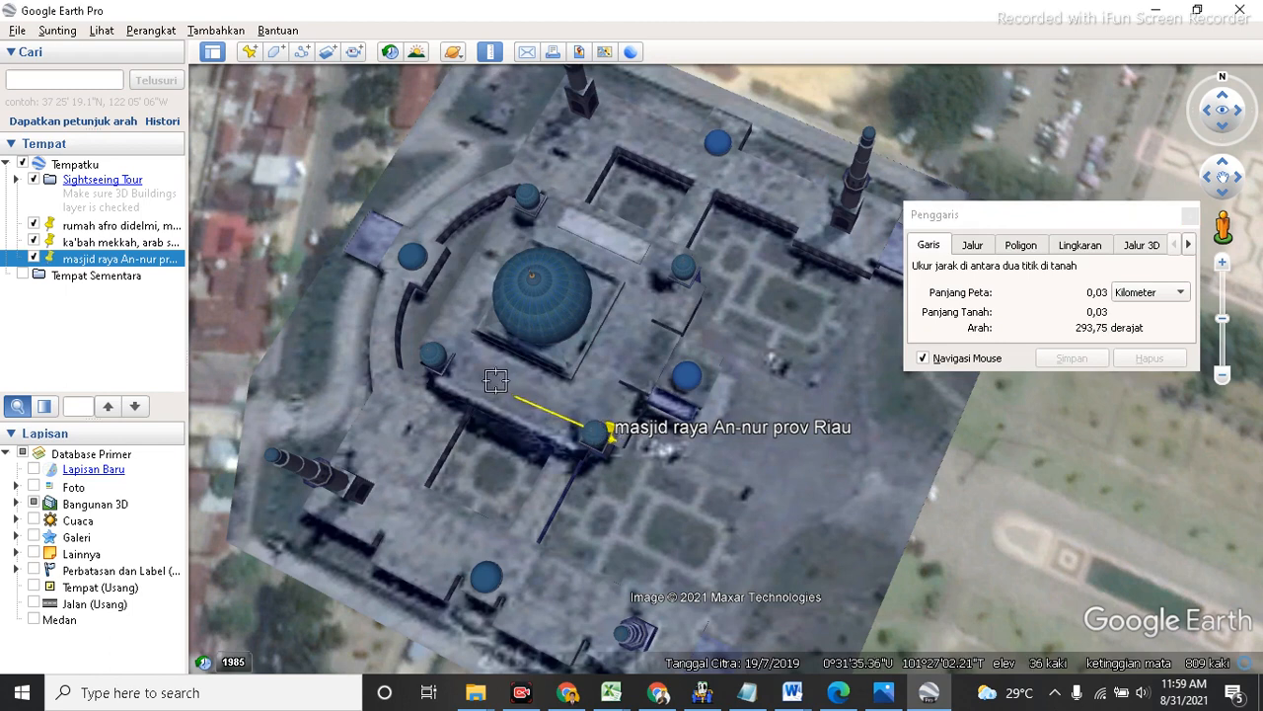
pyautogui.click(99, 244)
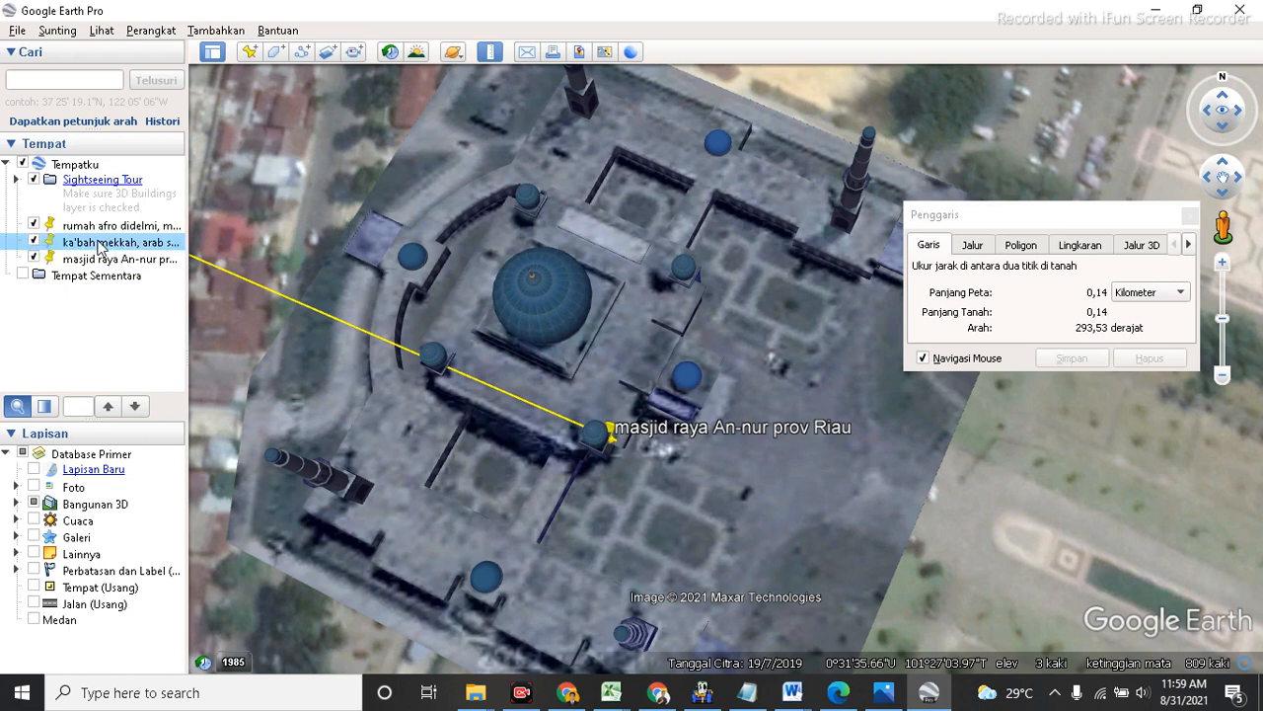
pyautogui.doubleClick(99, 244)
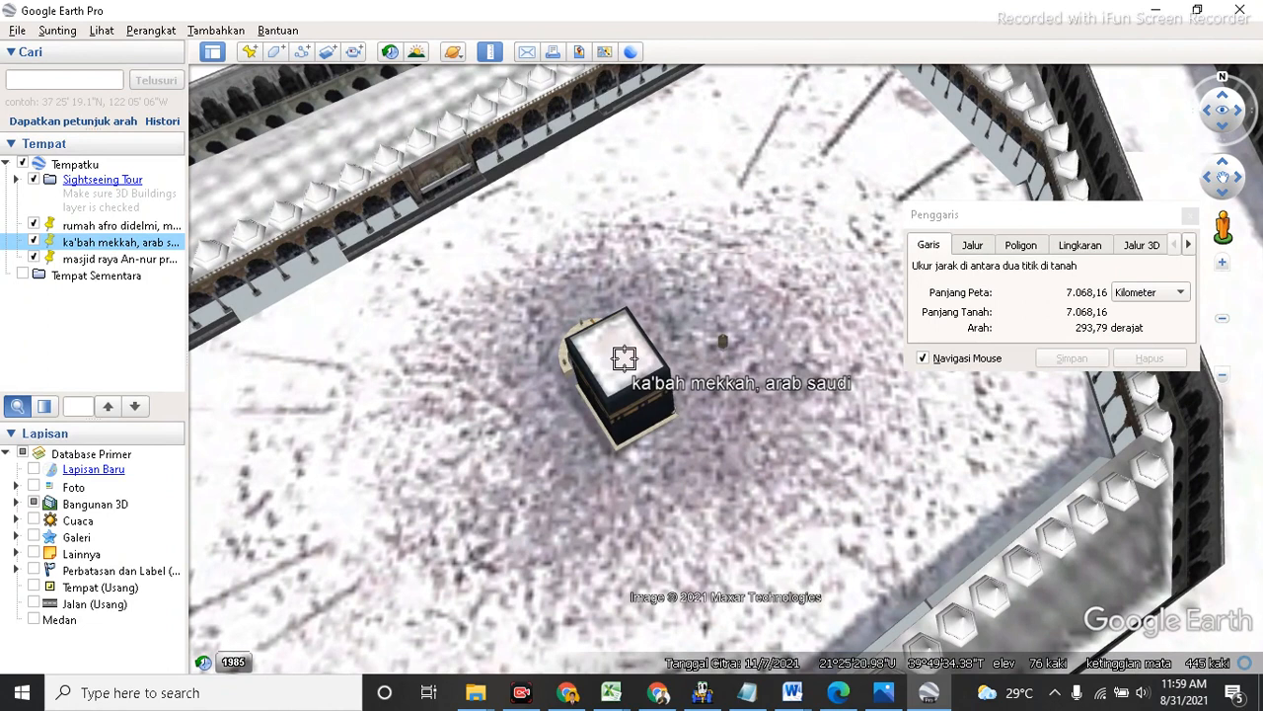
pyautogui.click(624, 358)
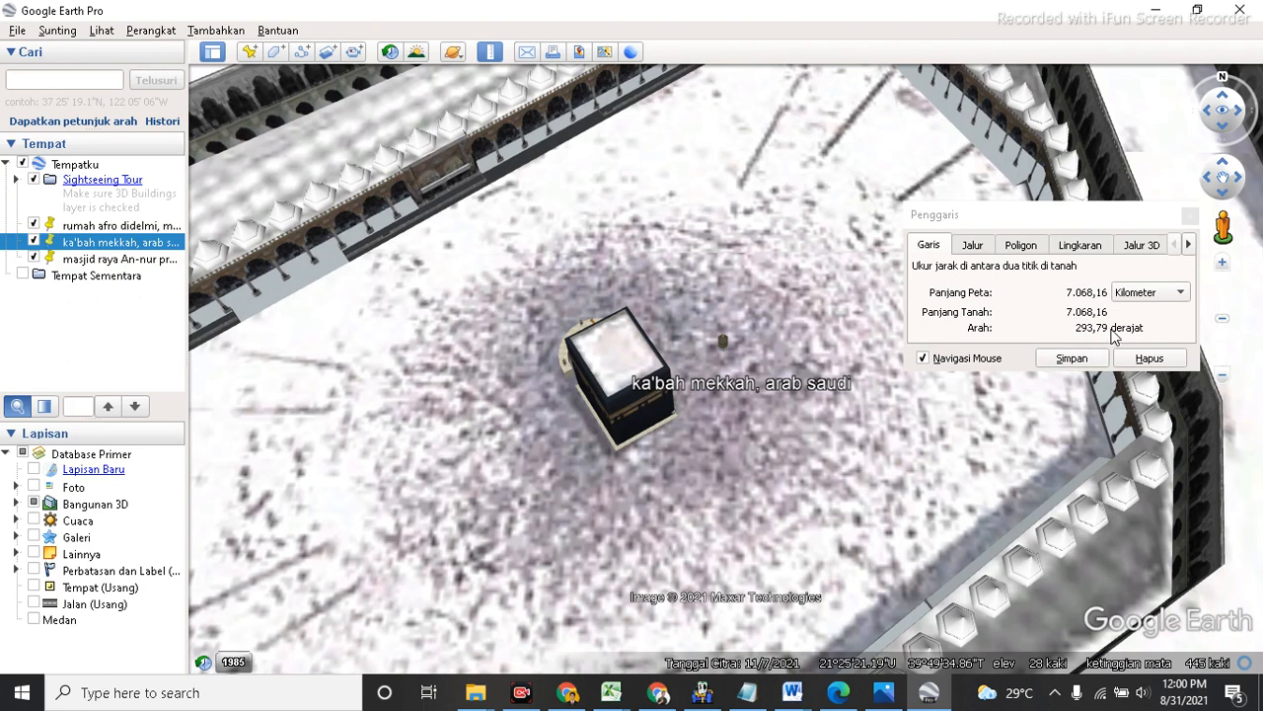
# Step: Switch to Document2 in Word and record the ruler's bearing on the Q line as "293,79 degress" followed by a right arrow
pyautogui.moveTo(792, 692)
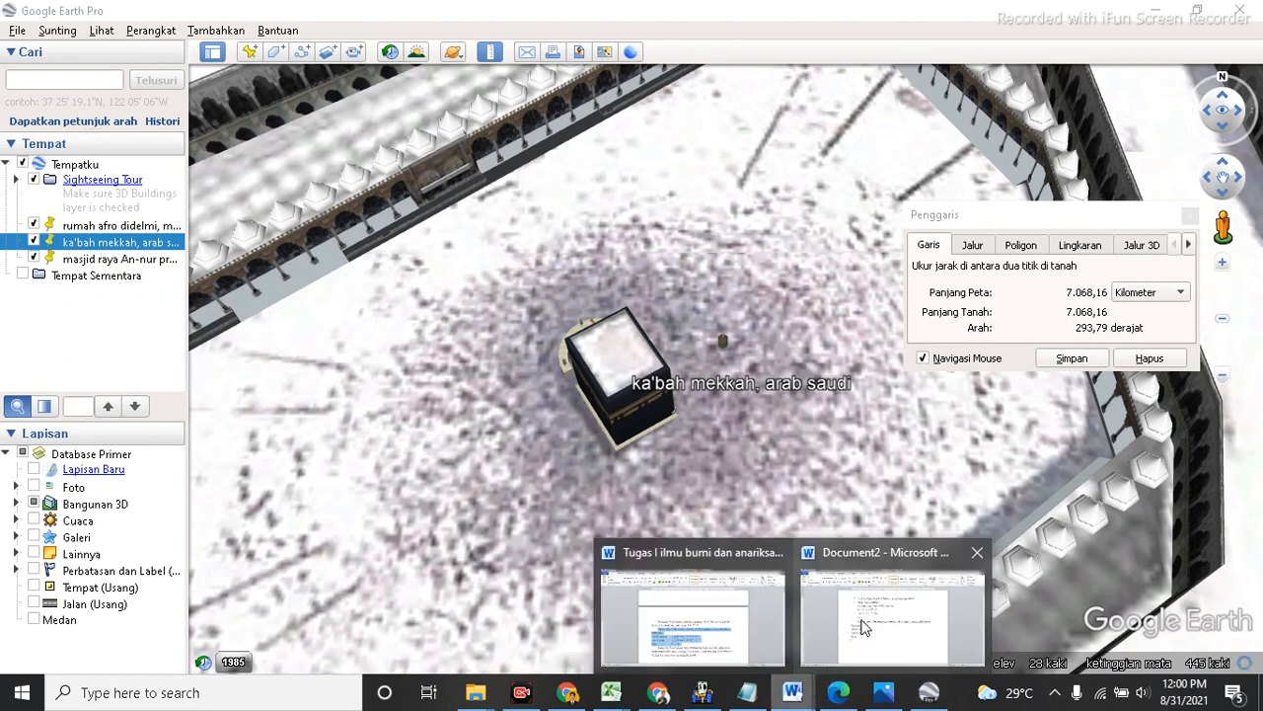
pyautogui.click(853, 619)
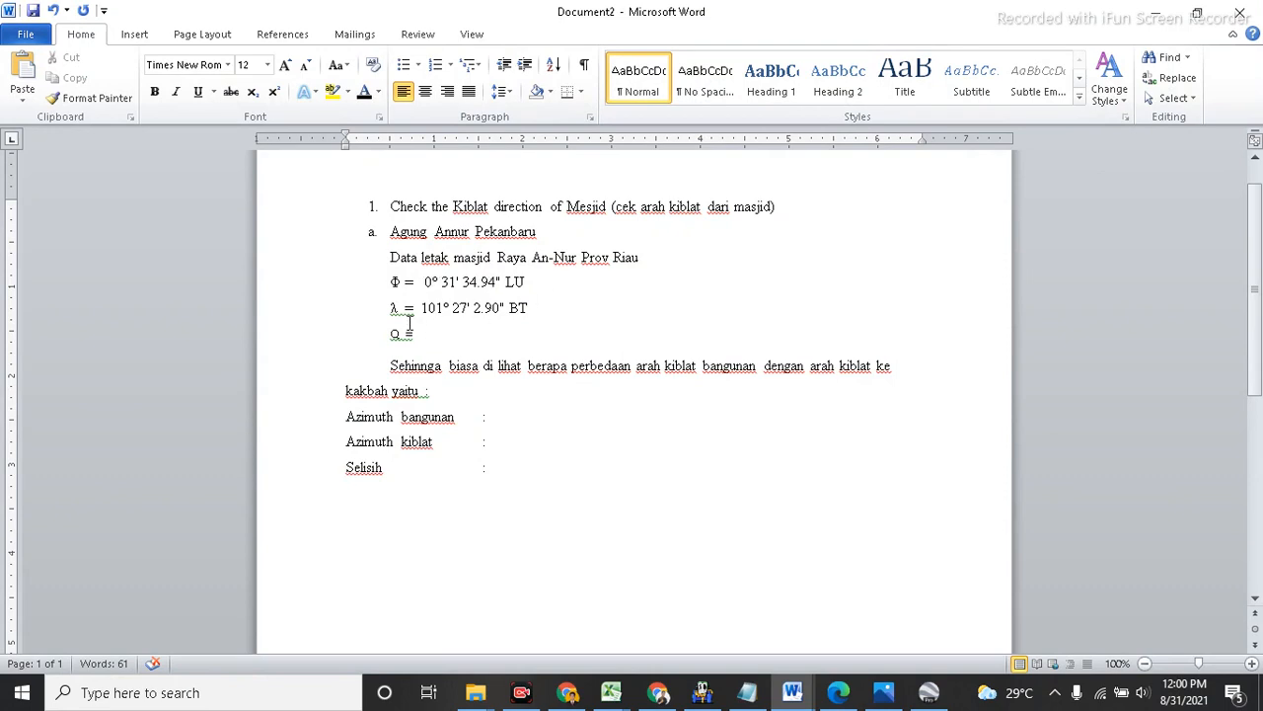
pyautogui.click(462, 336)
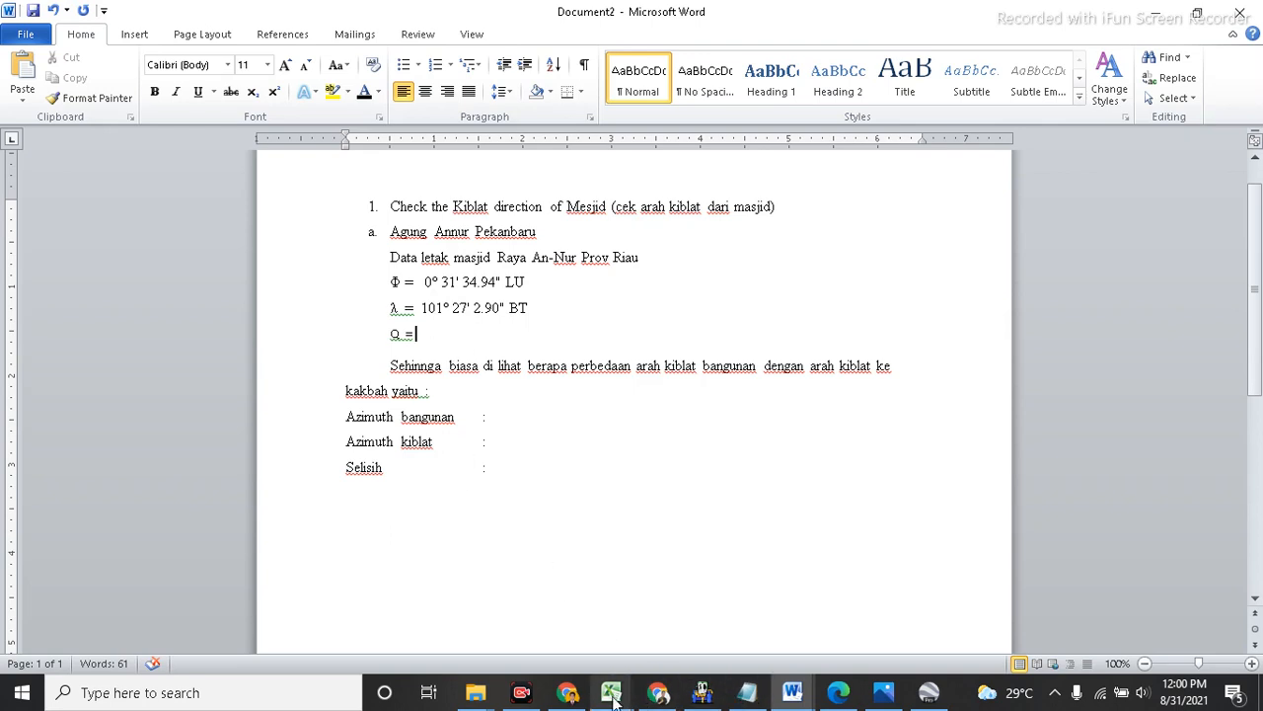
pyautogui.click(928, 692)
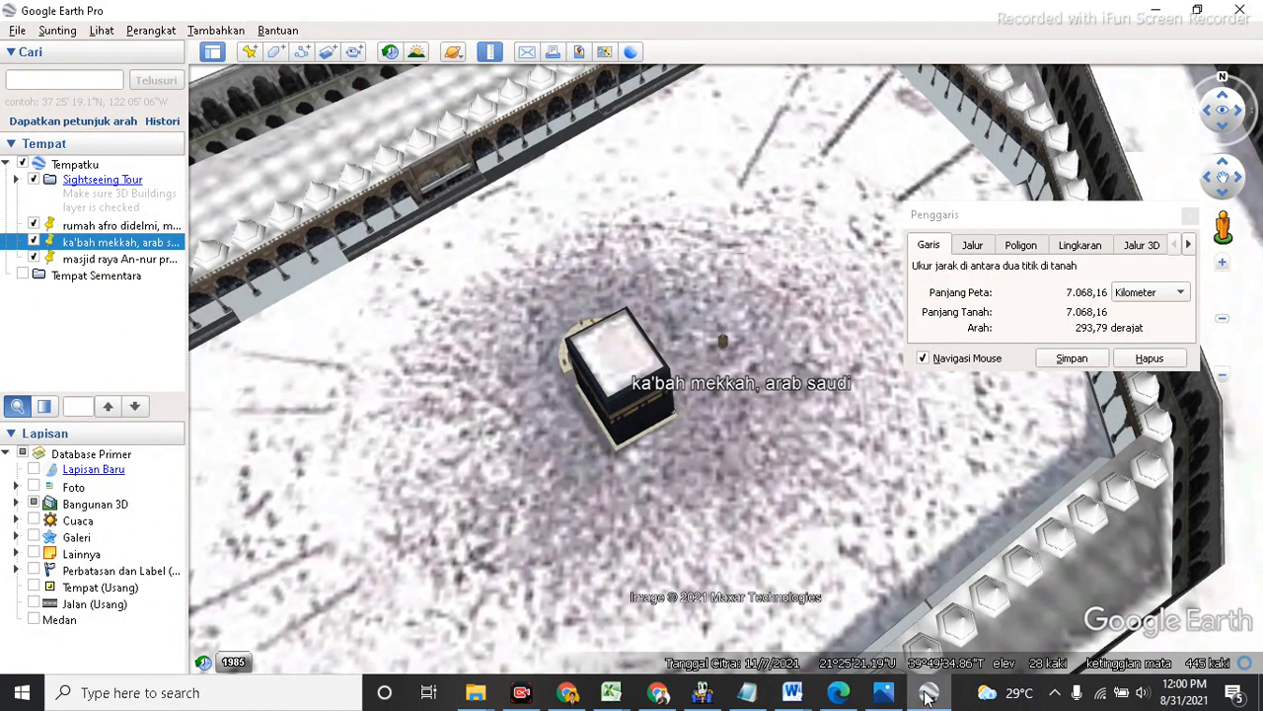
pyautogui.moveTo(928, 697)
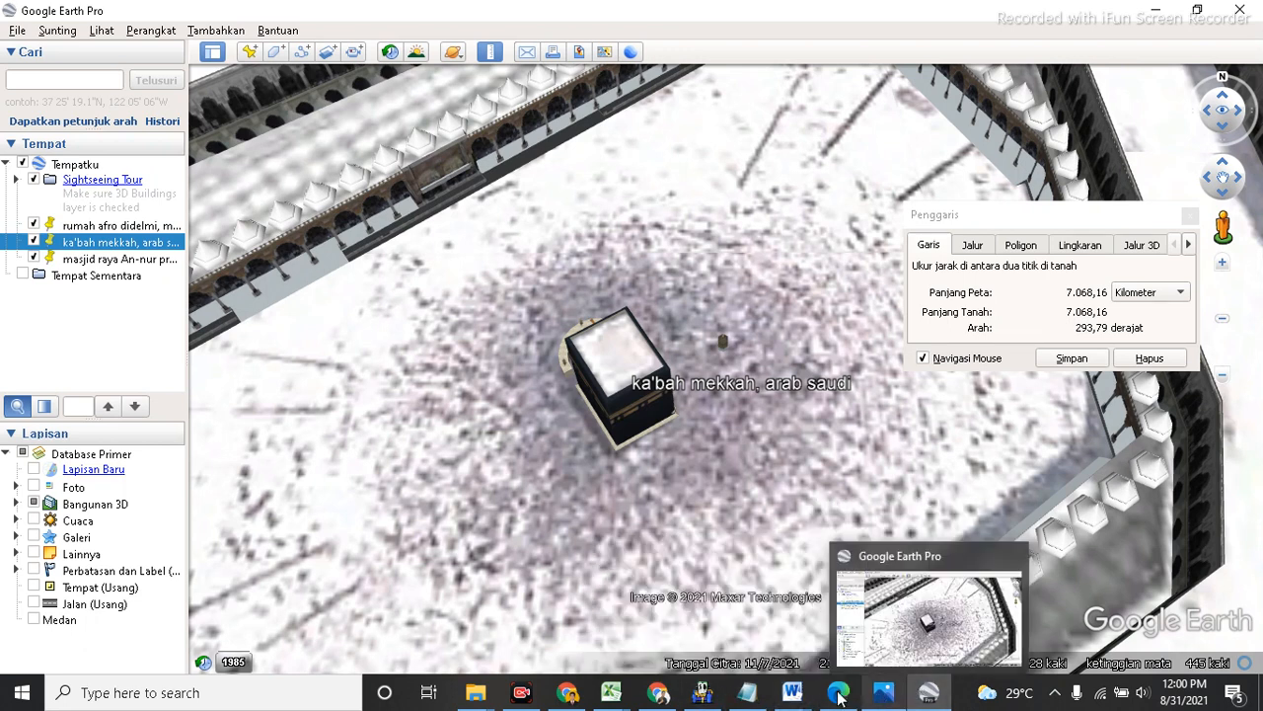
pyautogui.moveTo(792, 694)
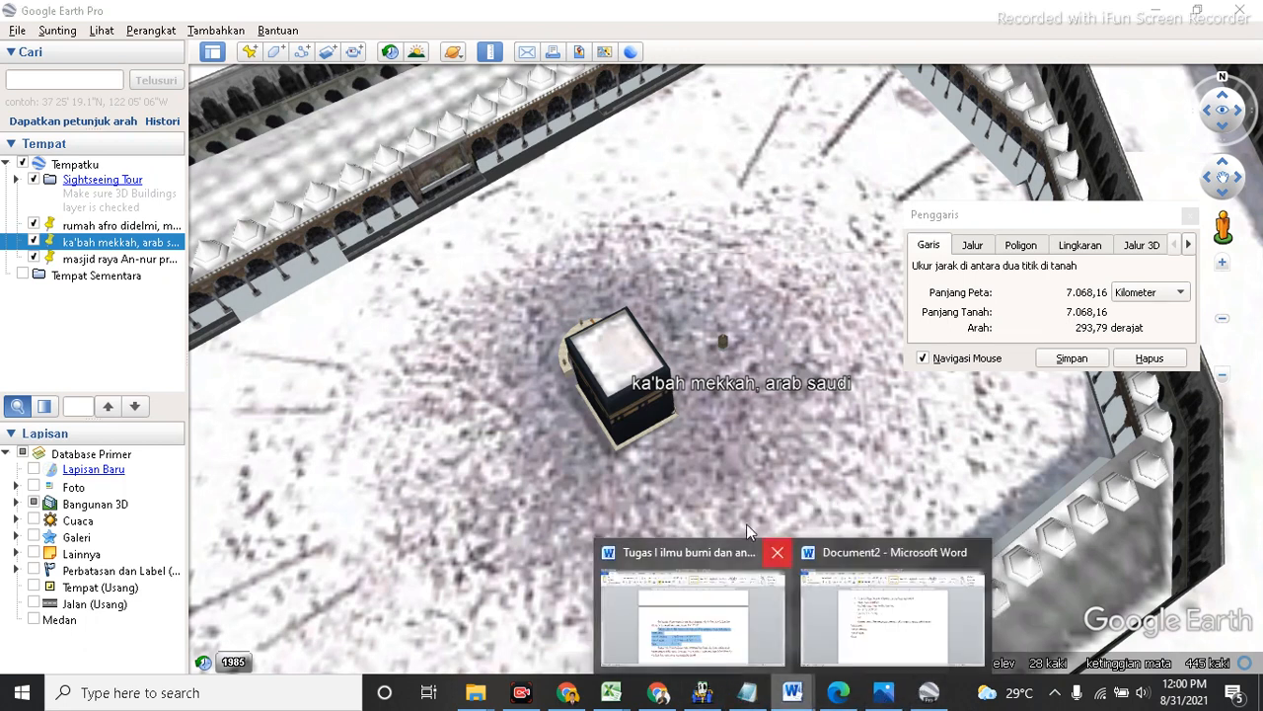
pyautogui.click(875, 632)
pyautogui.write('293')
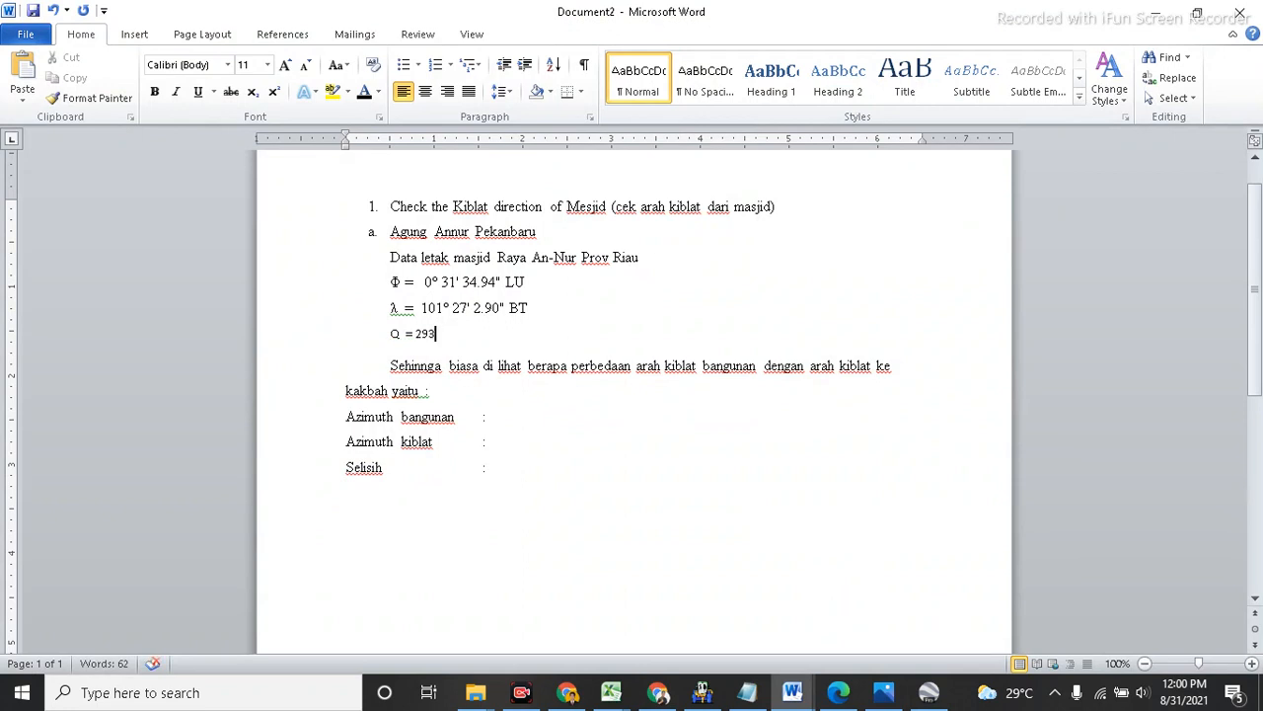
pyautogui.write(',7')
pyautogui.write('9')
pyautogui.write(' degr')
pyautogui.write('ess')
pyautogui.write(' --')
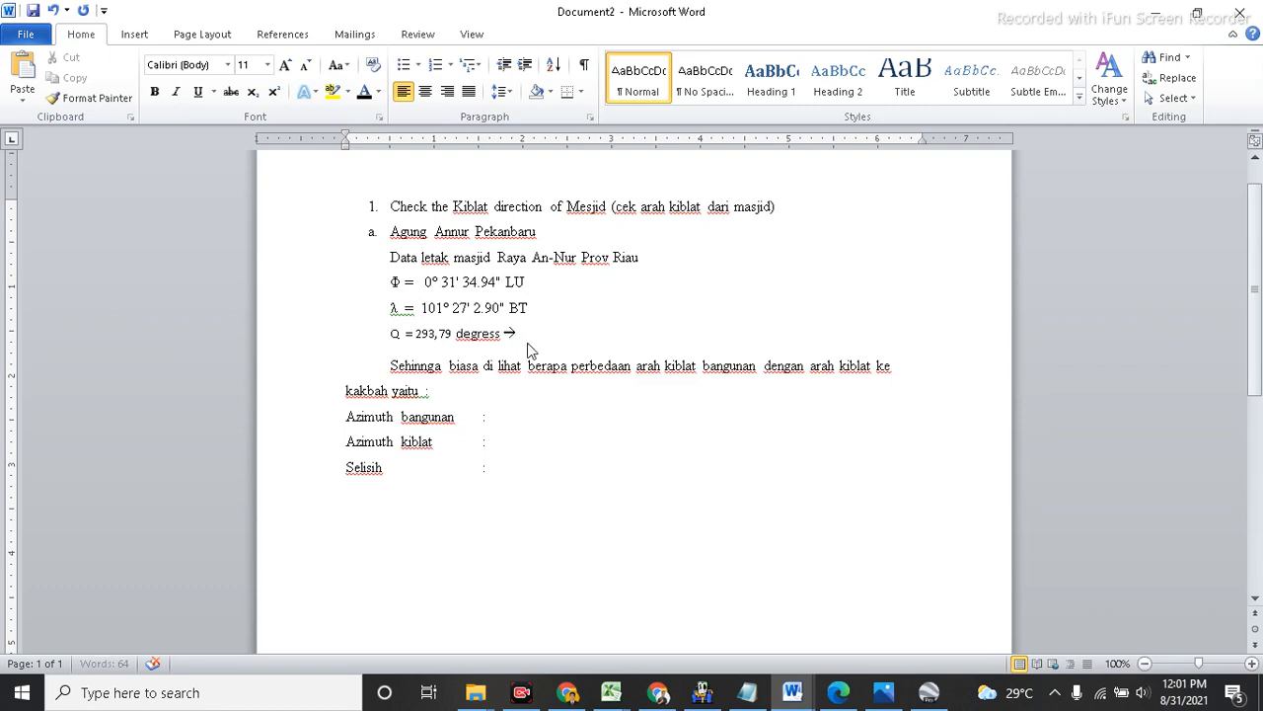
pyautogui.write('>')
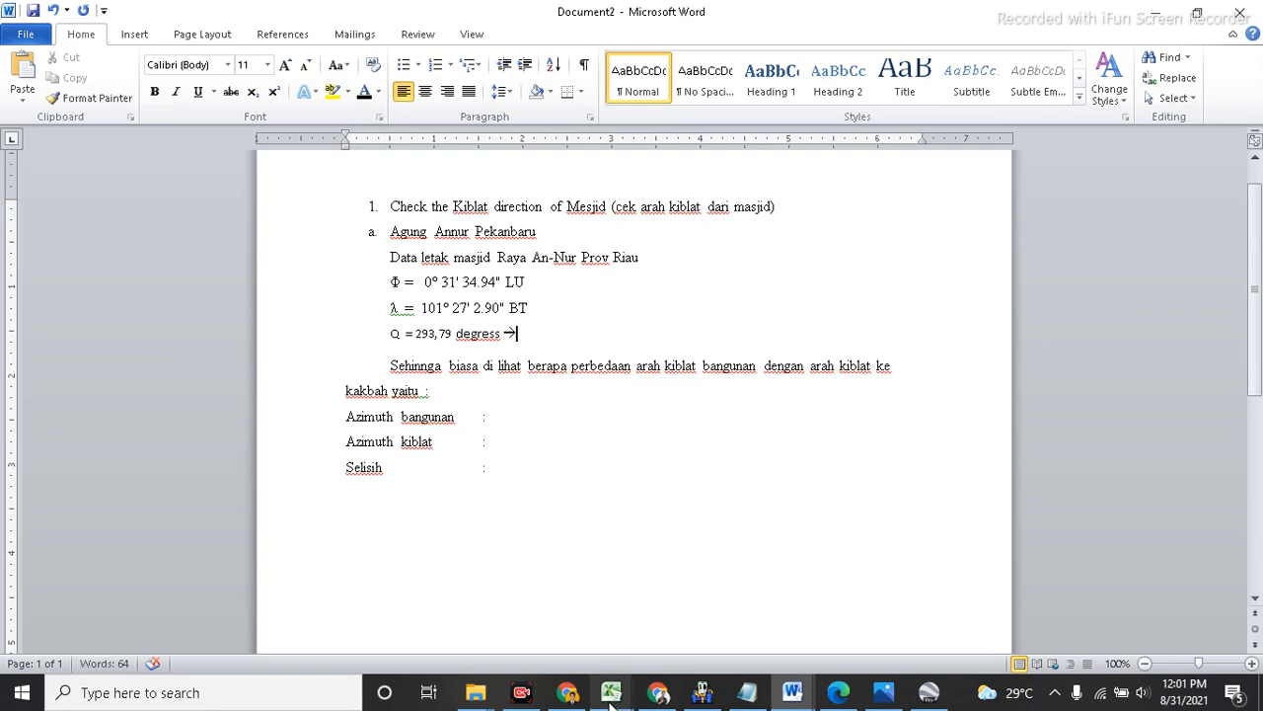
# Step: Switch to the Excel conversion workbook and enter 293.79 as the decimal latitude in row 3 of the Decimal ke DMS sheet
pyautogui.moveTo(610, 692)
pyautogui.click(894, 635)
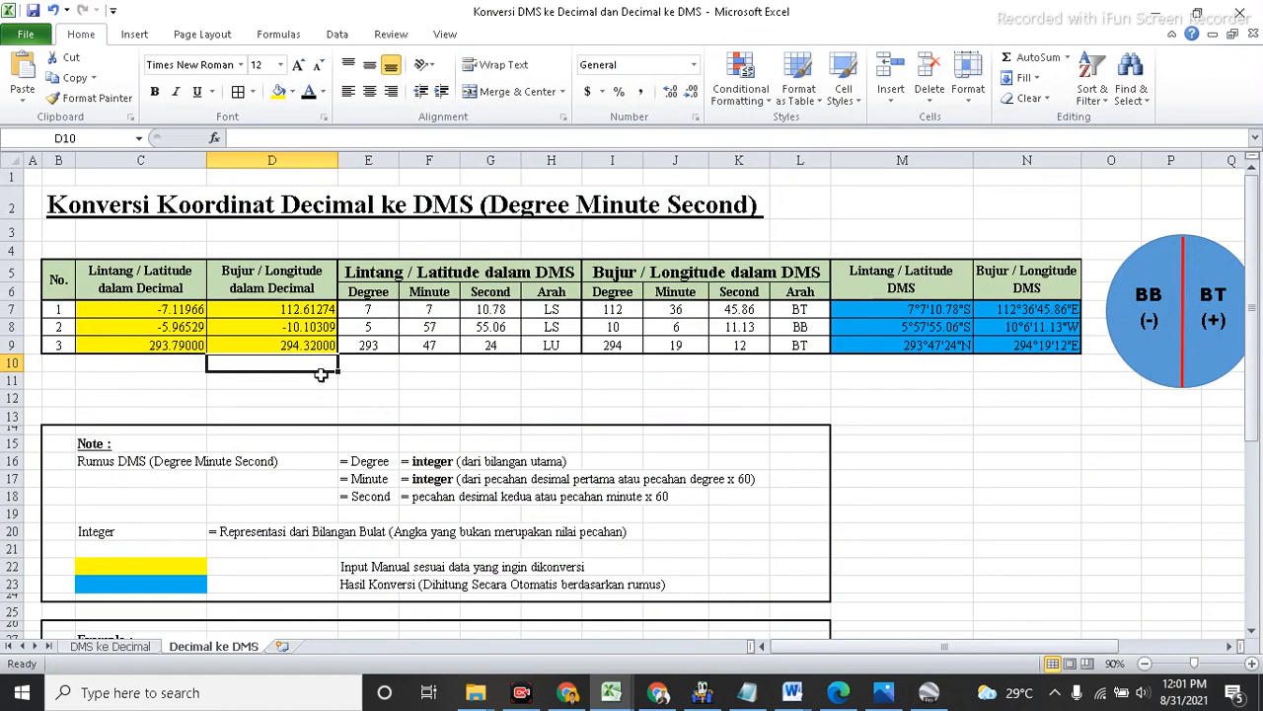
pyautogui.click(170, 345)
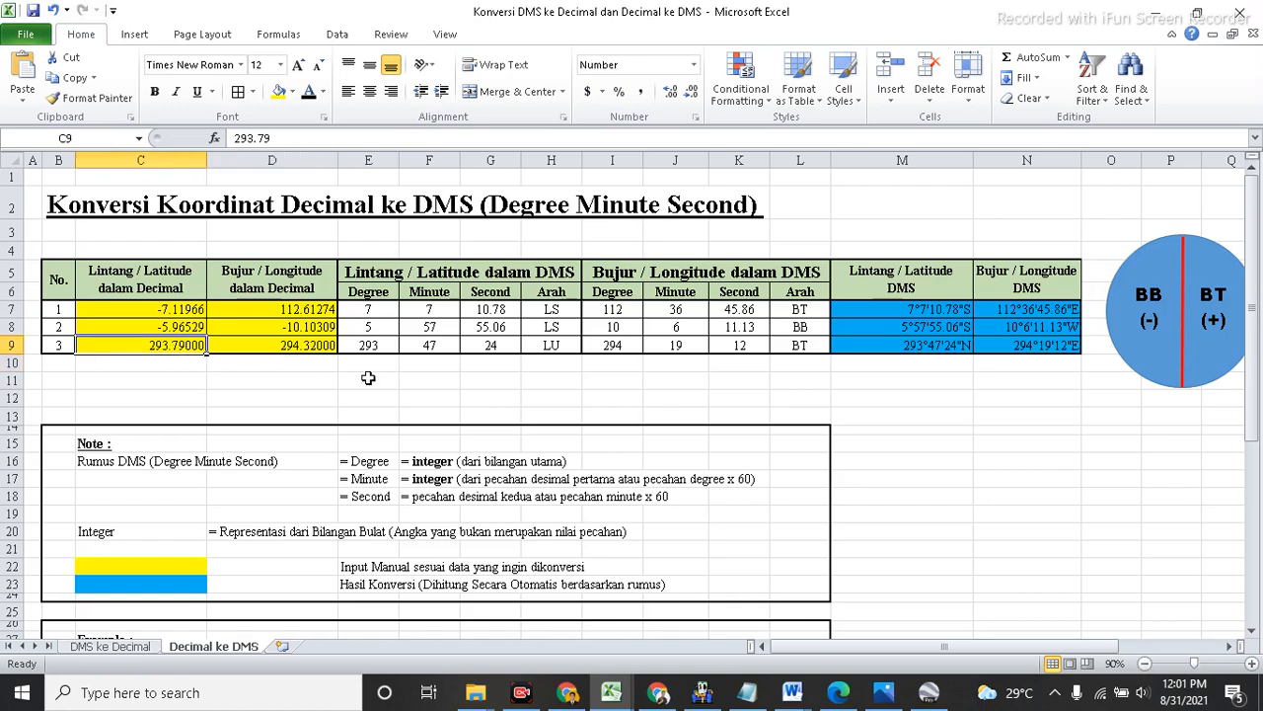
pyautogui.write('29')
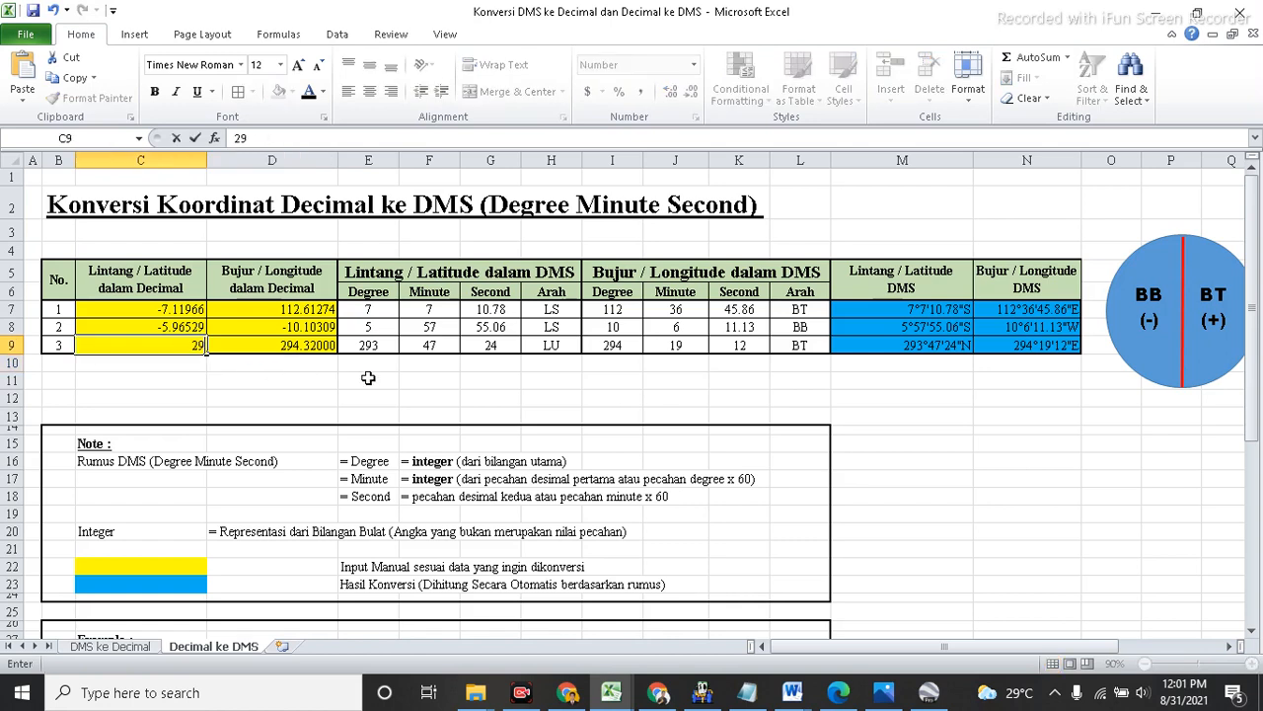
pyautogui.write('3.79')
pyautogui.press('Return')
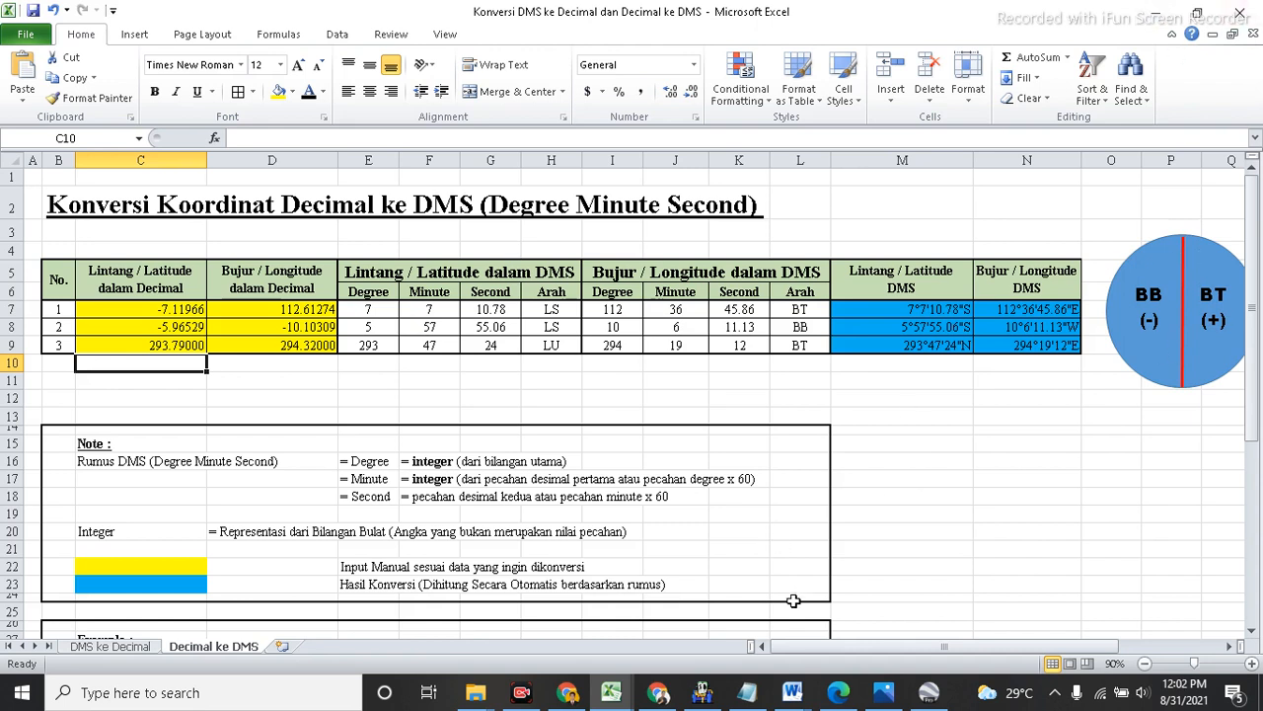
# Step: Return to Document2 in Word and add 293o 47' 24'' after the arrow on the Q line, with the degree "o" in superscript
pyautogui.moveTo(795, 696)
pyautogui.click(884, 634)
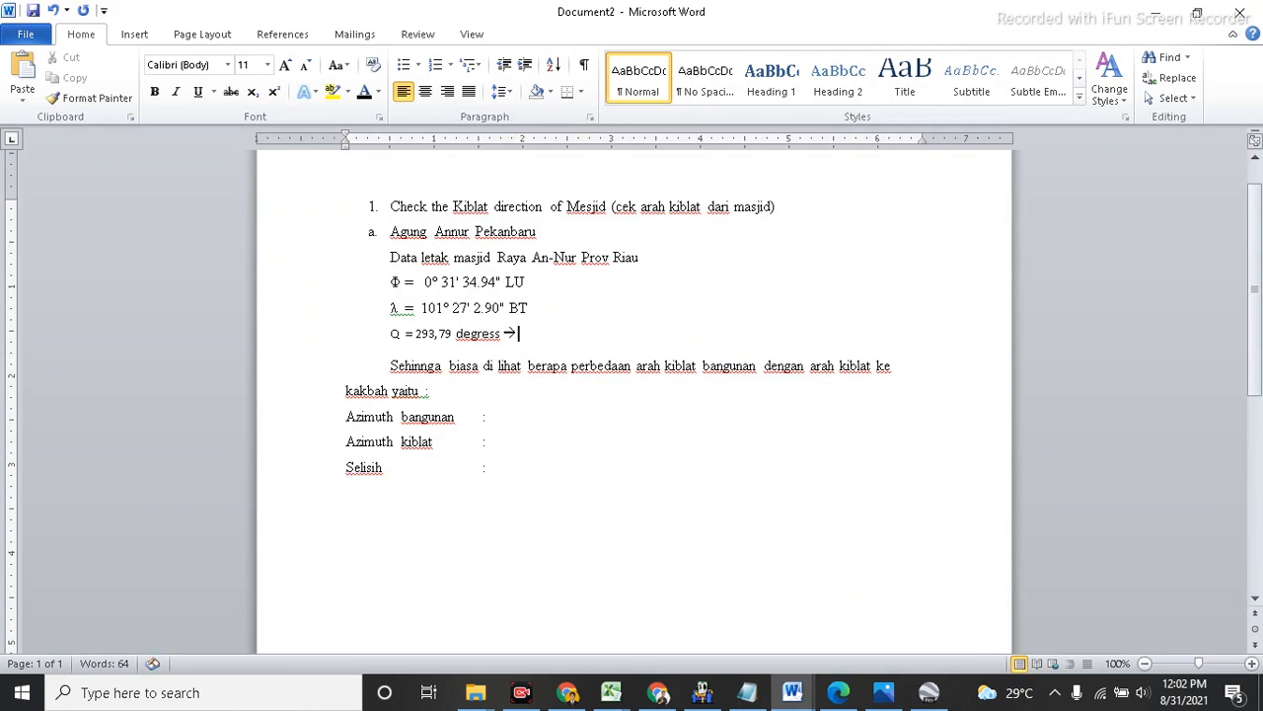
pyautogui.write('293')
pyautogui.click(277, 95)
pyautogui.write('o')
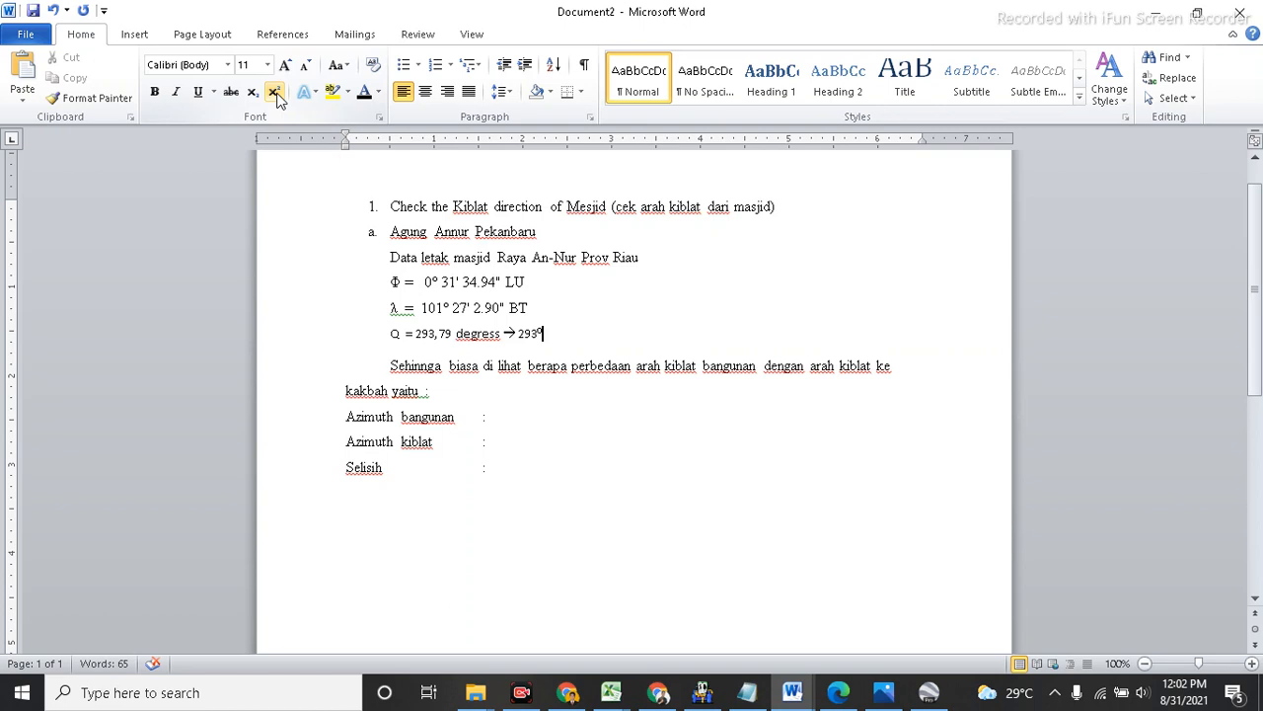
pyautogui.write(' 47\' 24"')
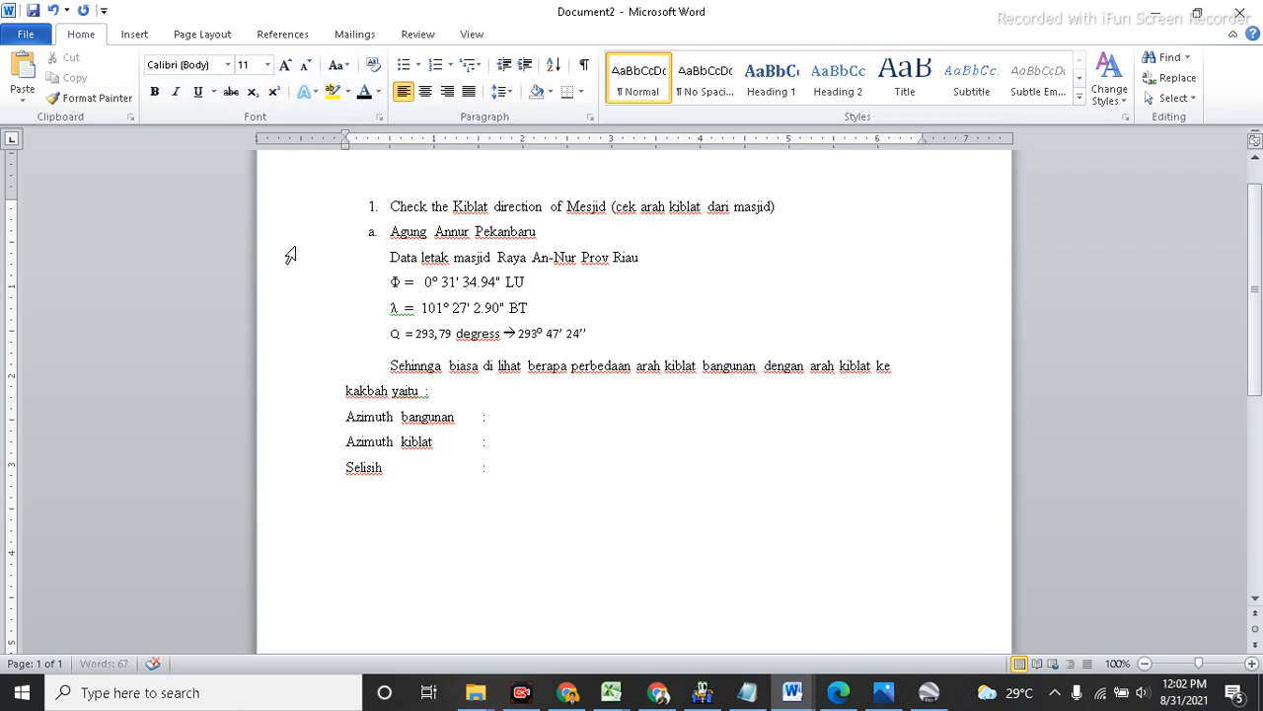
# Step: Format the whole document in Times New Roman at size 12 and place the cursor on the Azimuth kiblat line
pyautogui.hotkey('ctrl', 'a')
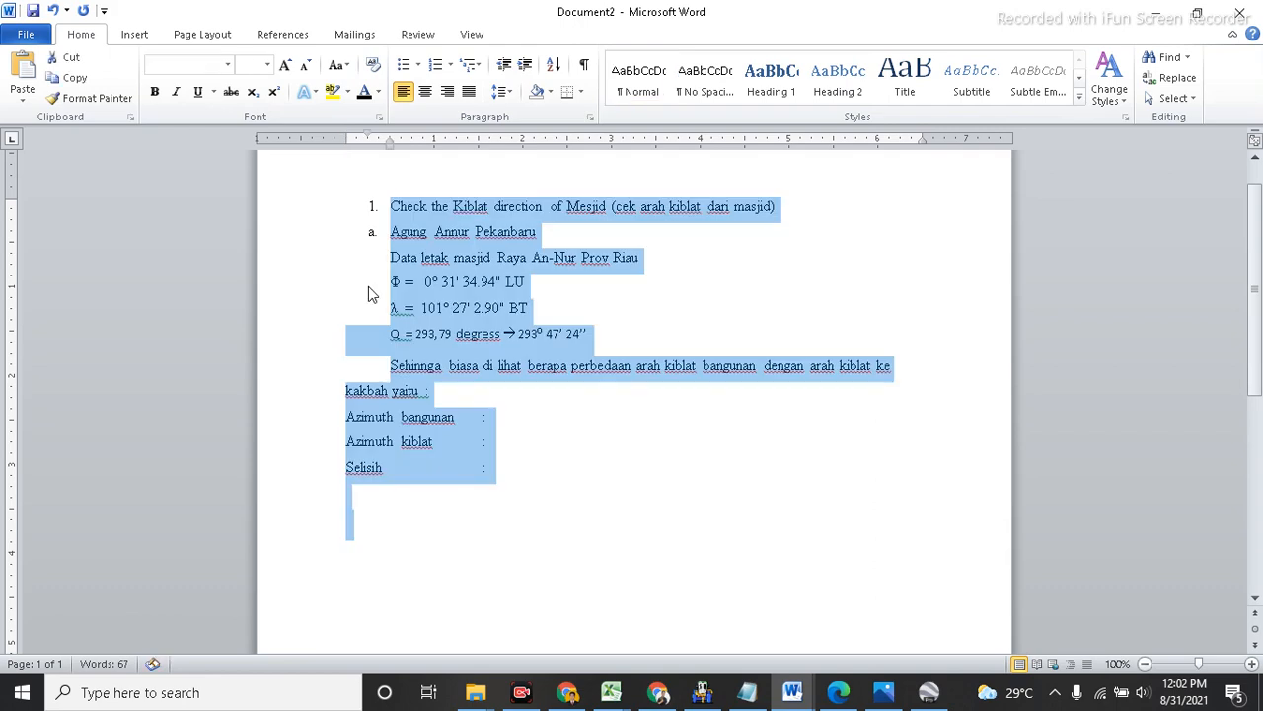
pyautogui.write('Times New Rom')
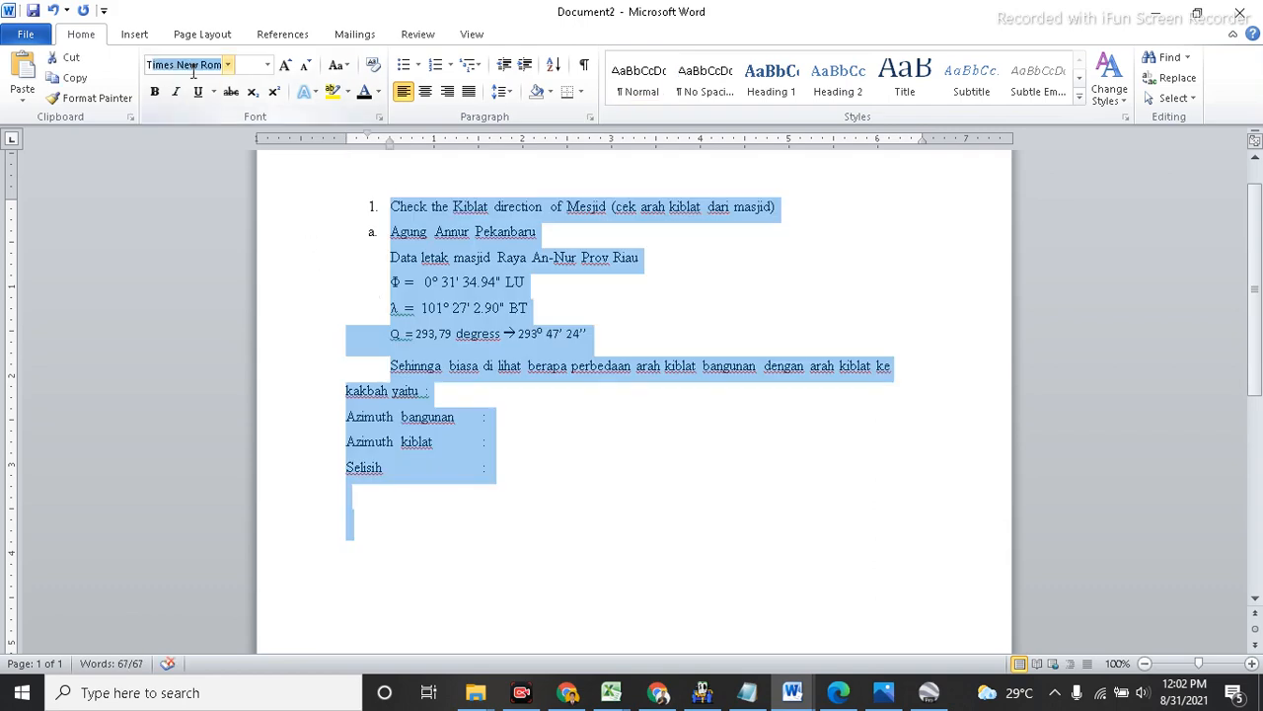
pyautogui.press('Return')
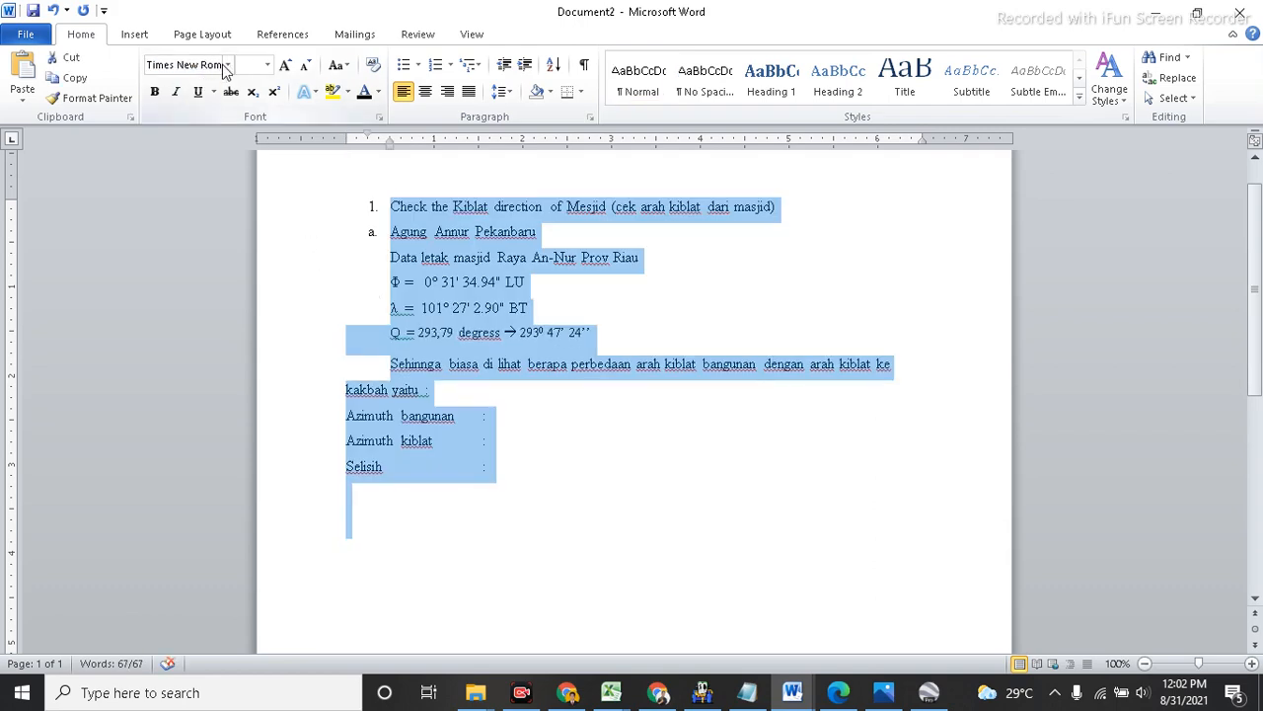
pyautogui.write('12')
pyautogui.press('Return')
pyautogui.click(533, 443)
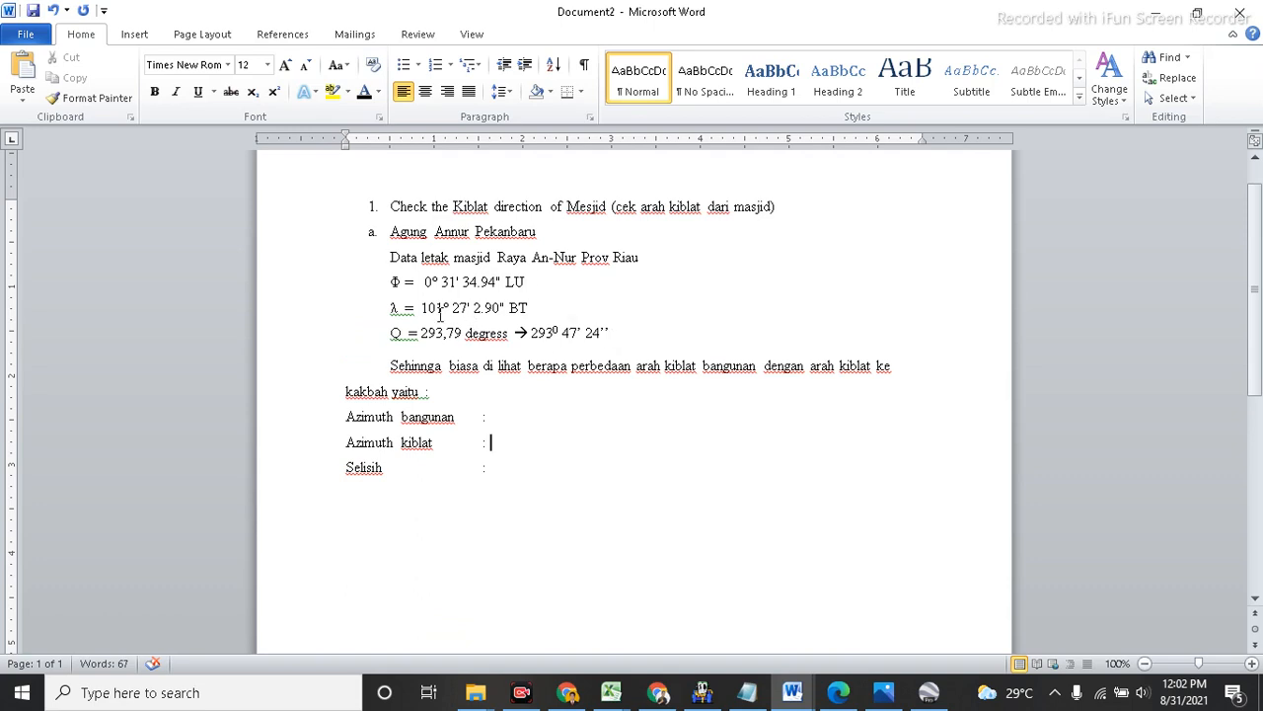
# Step: Switch to Google Earth Pro and examine the entire ruler line across the globe from the Ka'bah to Riau
pyautogui.click(928, 694)
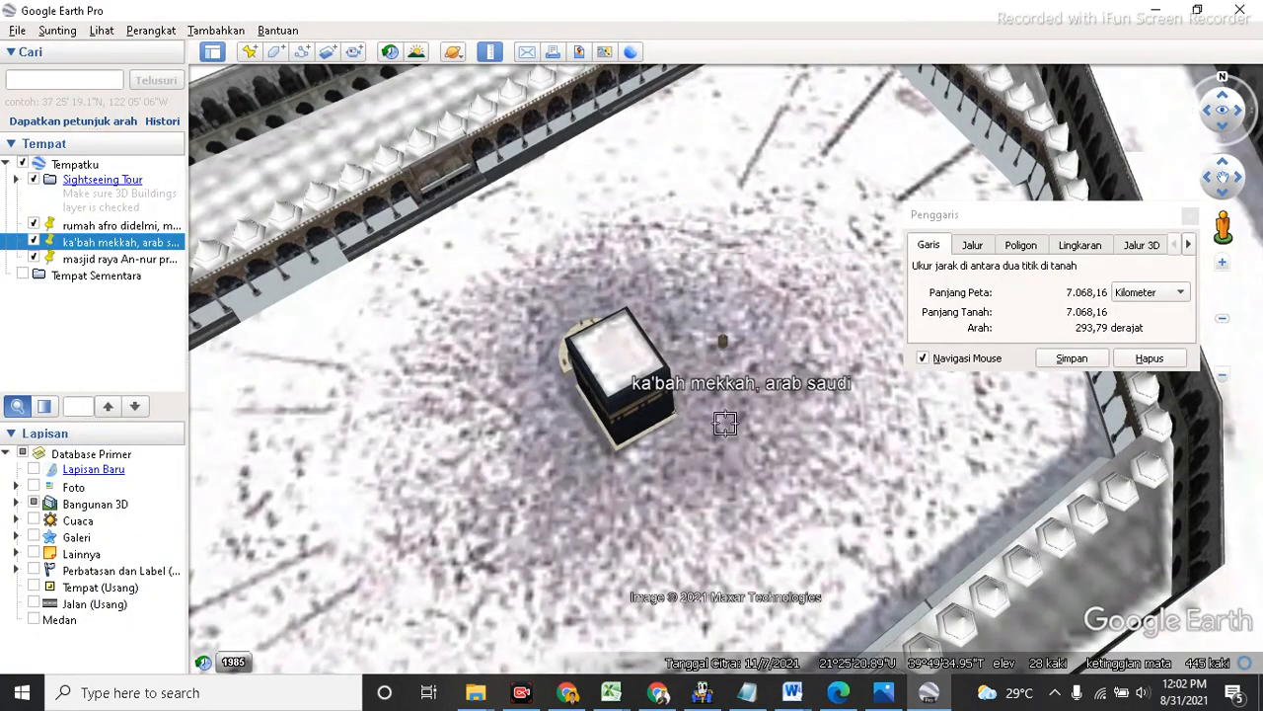
pyautogui.scroll(-5, 704, 418)
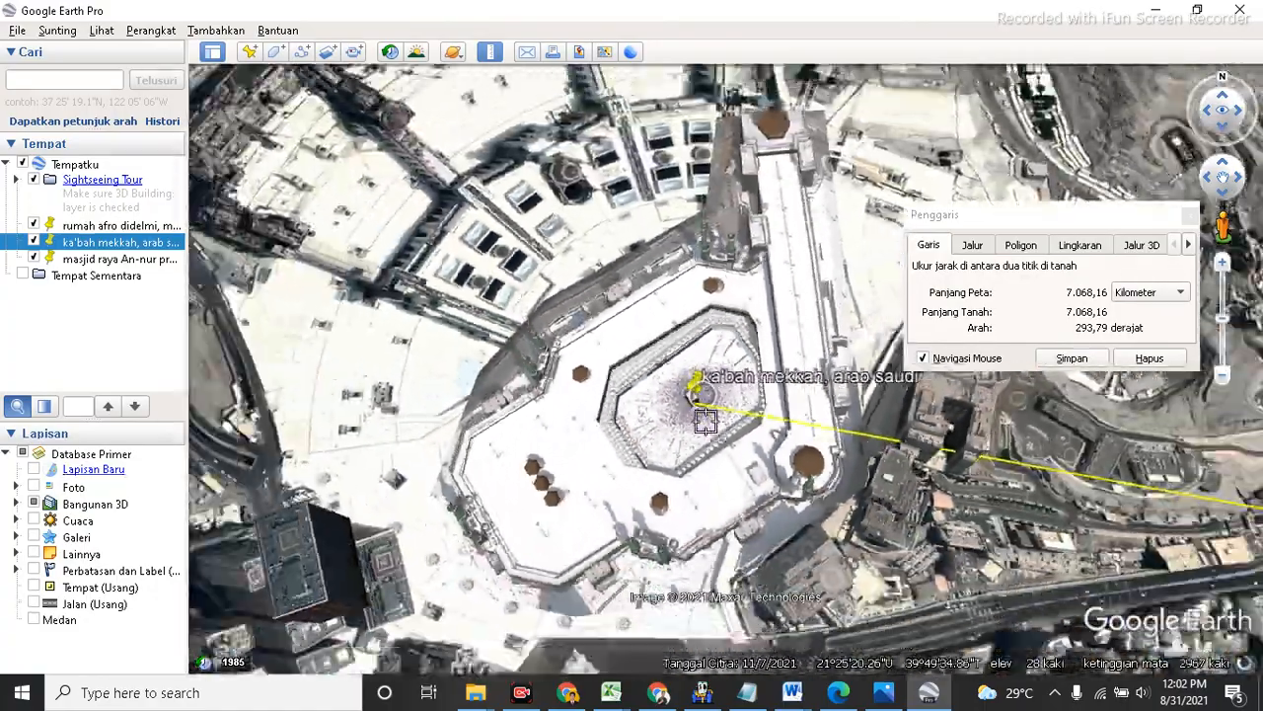
pyautogui.scroll(-5, 704, 417)
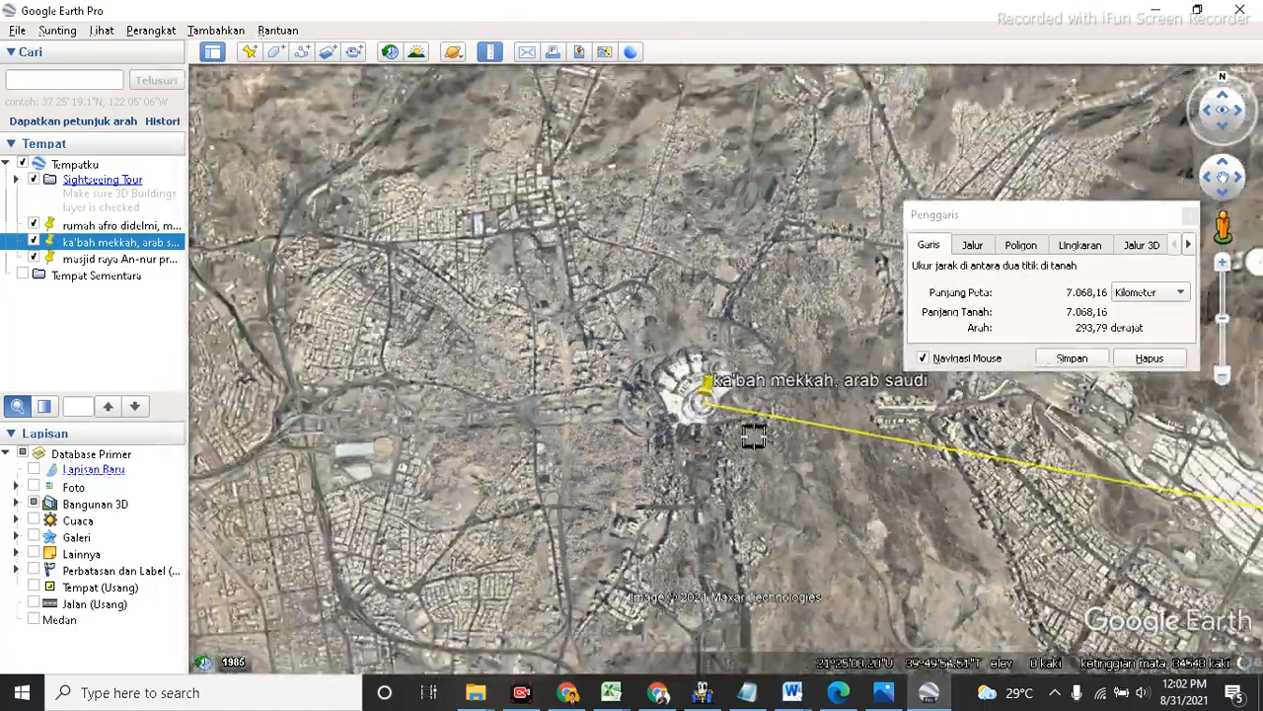
pyautogui.scroll(-5, 753, 436)
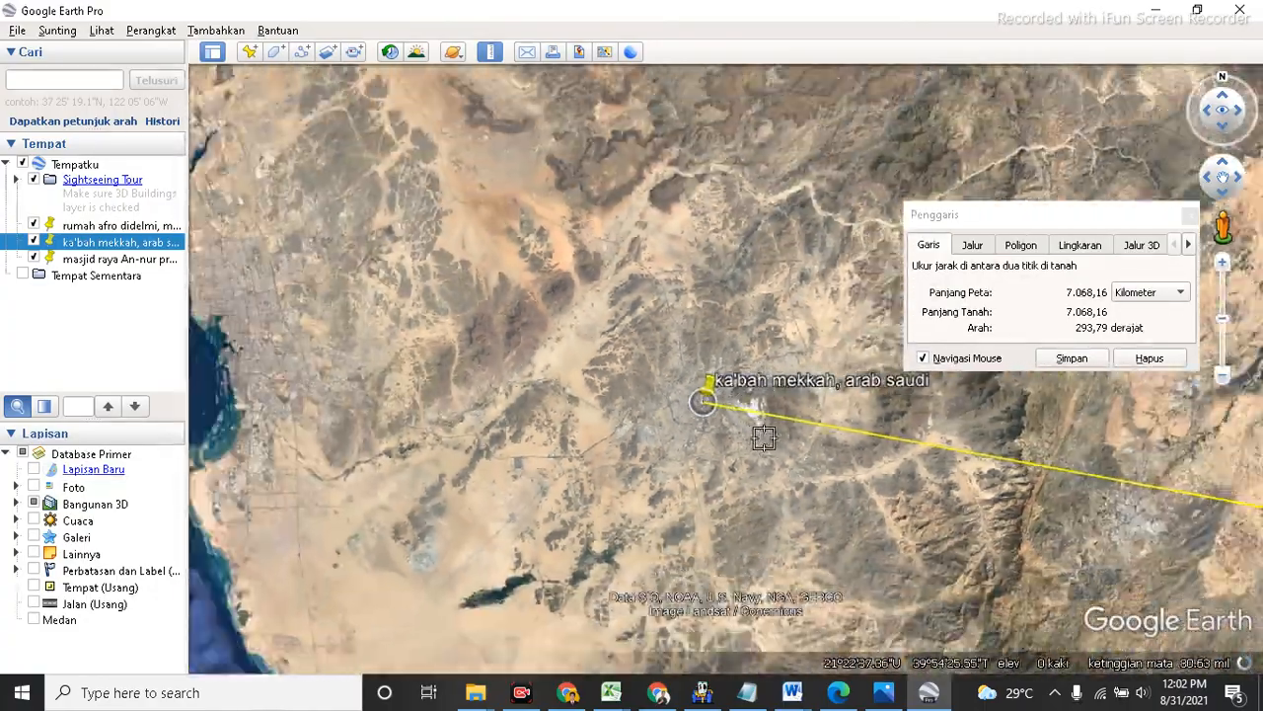
pyautogui.scroll(-5, 765, 436)
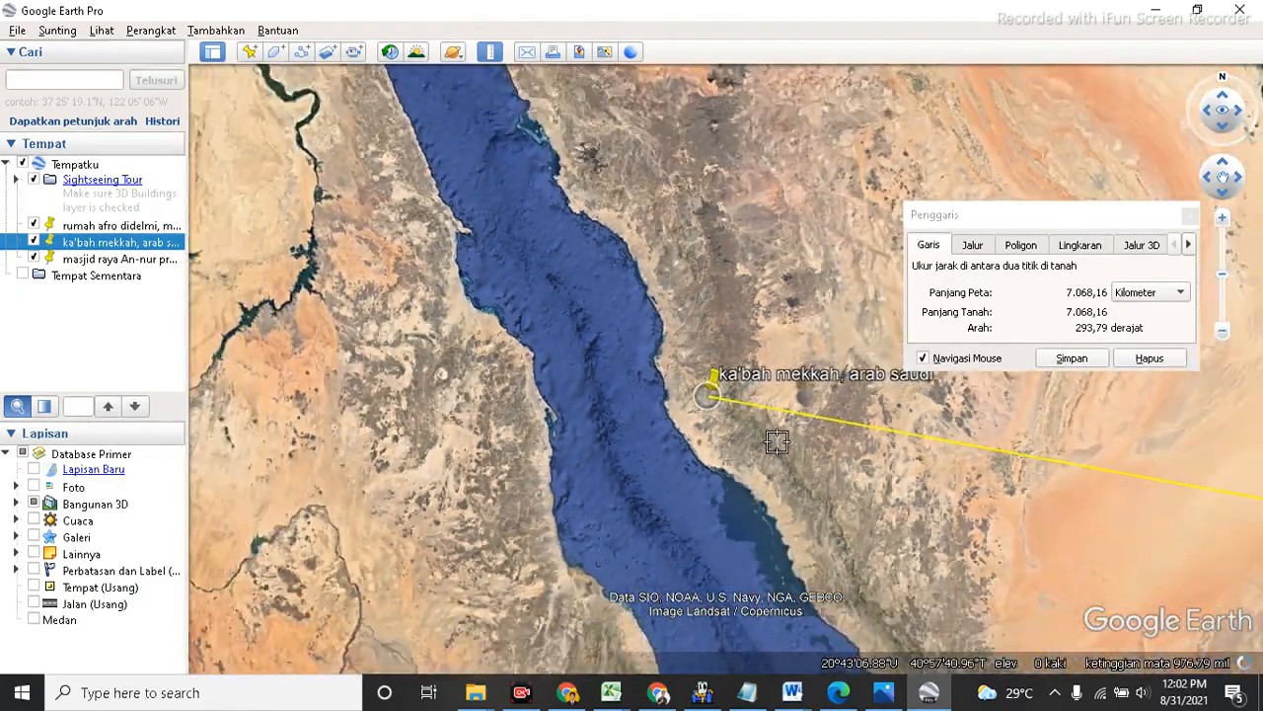
pyautogui.scroll(-4, 777, 442)
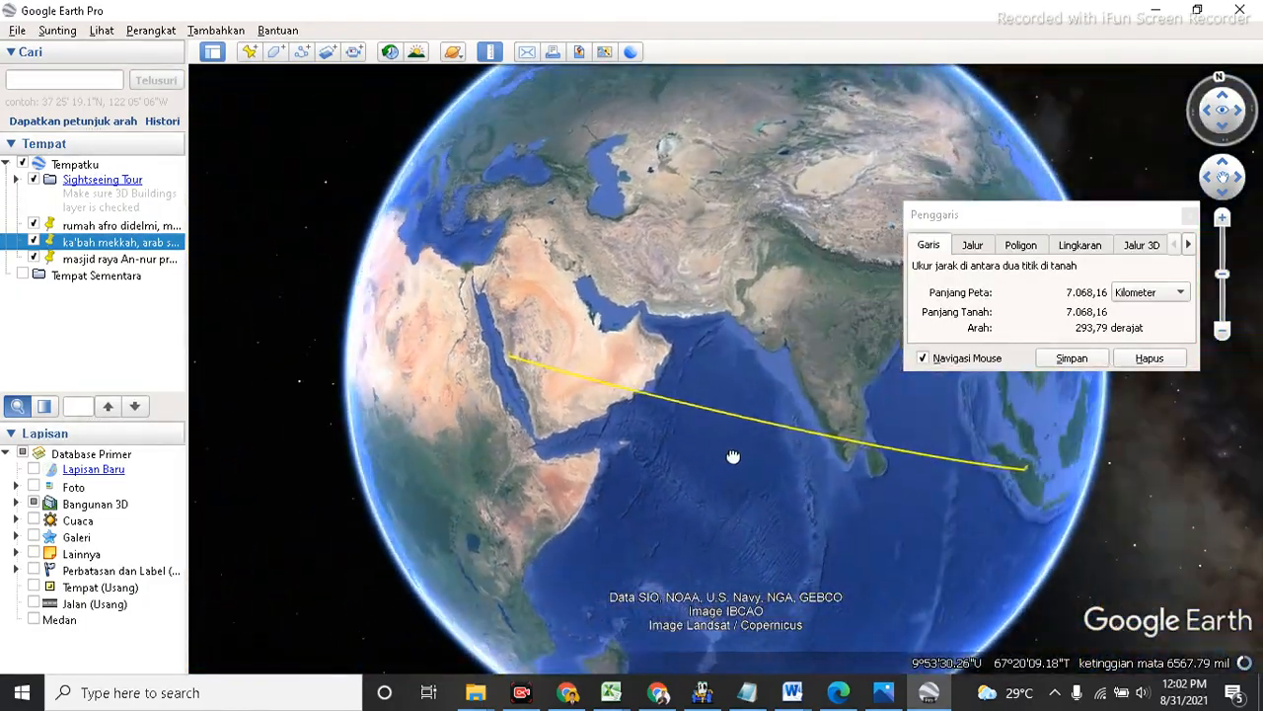
pyautogui.moveTo(733, 456); pyautogui.dragTo(590, 423)
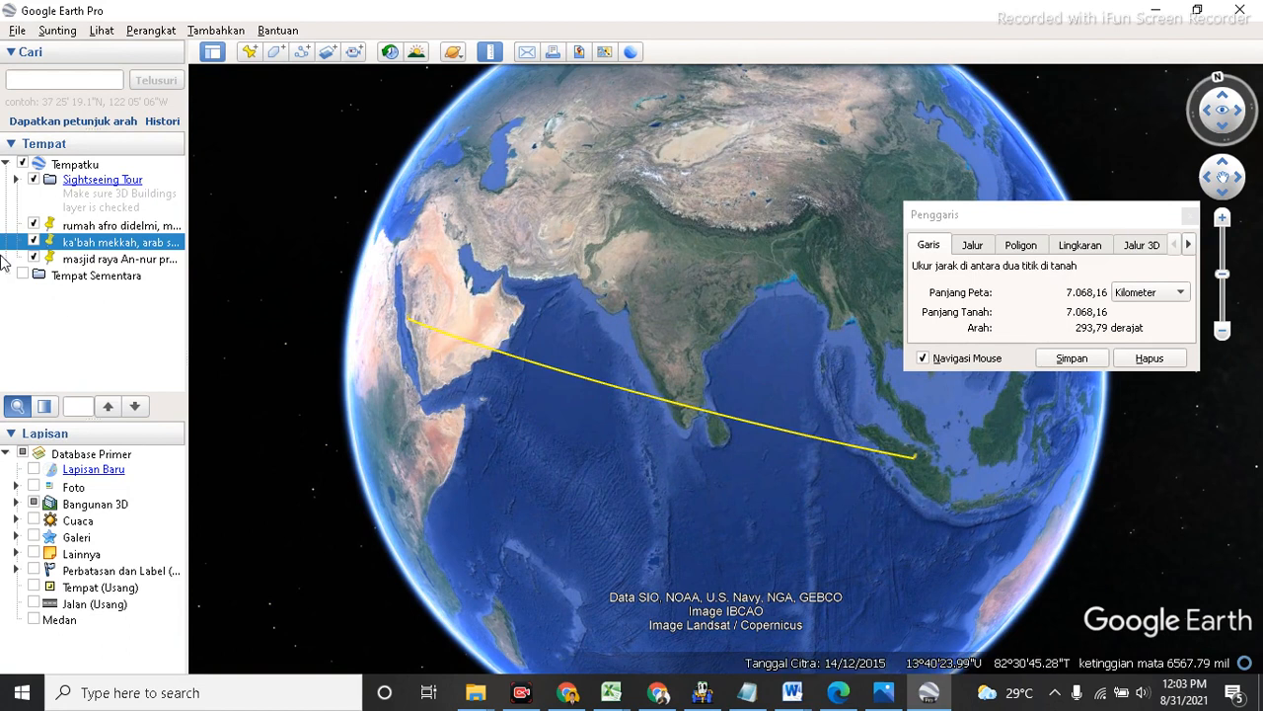
# Step: Fly to the masjid raya An-nur placemark and save the ruler line as a path named "kiblat masjid annur to ka'bah"
pyautogui.click(117, 261)
pyautogui.doubleClick(116, 264)
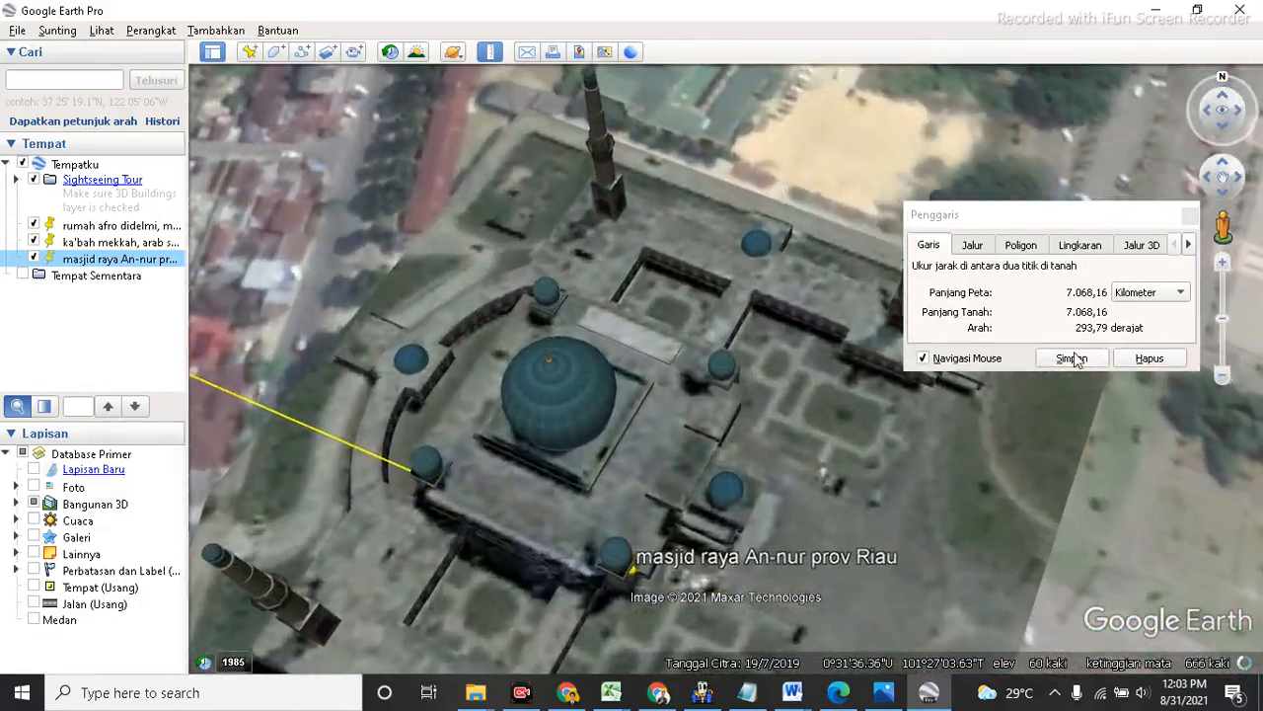
pyautogui.click(1072, 359)
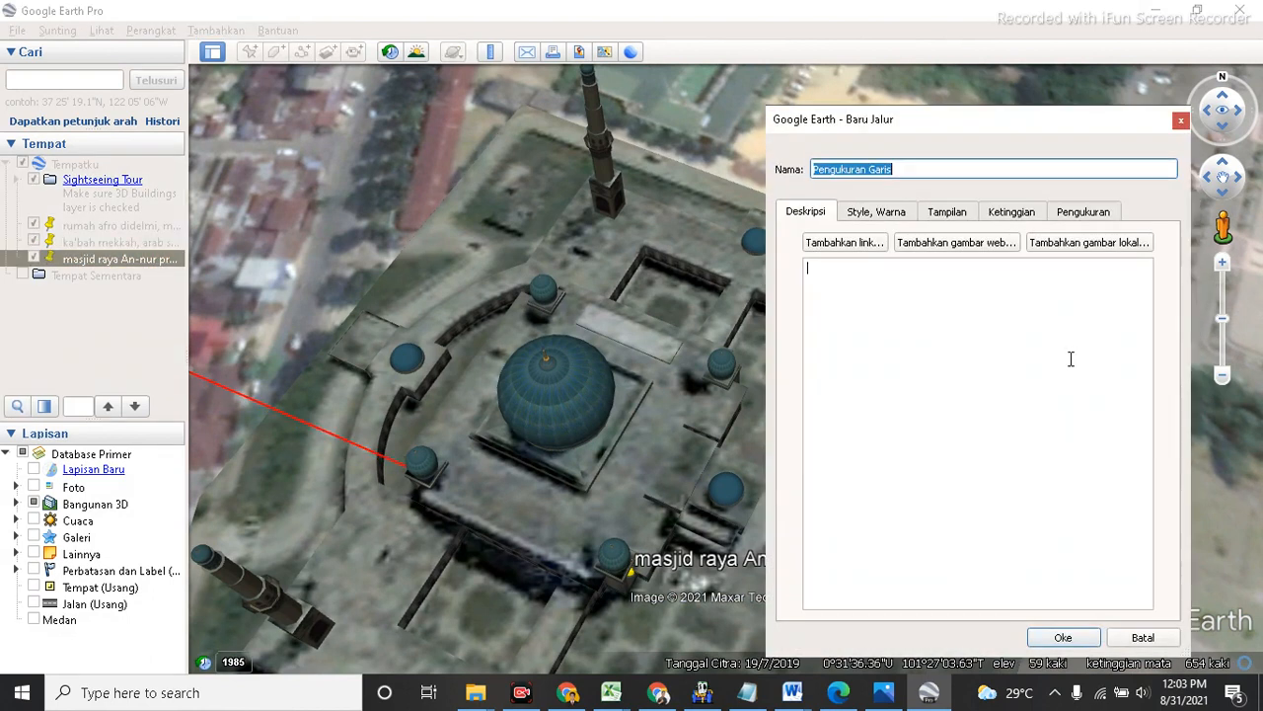
pyautogui.write('kiblat masjid')
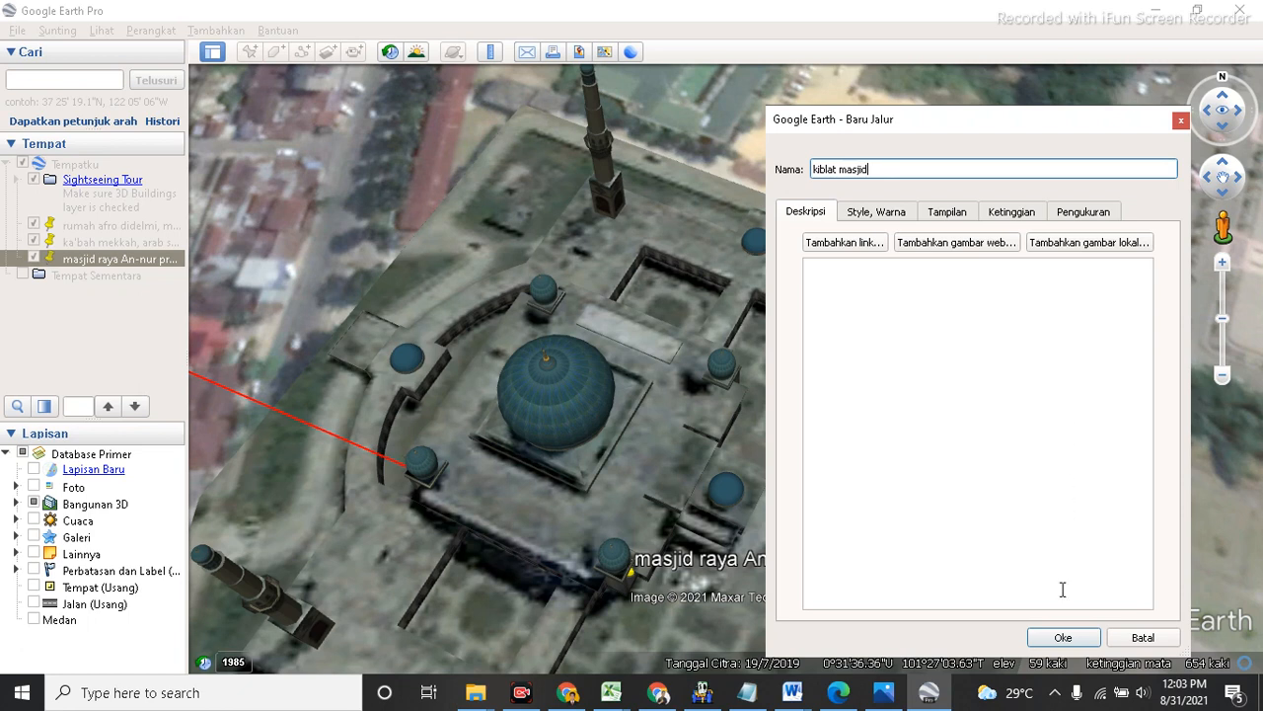
pyautogui.write(' anuur')
pyautogui.press('BackSpace')
pyautogui.press('BackSpace')
pyautogui.press('BackSpace')
pyautogui.write('nur to')
pyautogui.press('BackSpace')
pyautogui.write("o ka'bah")
pyautogui.click(1055, 637)
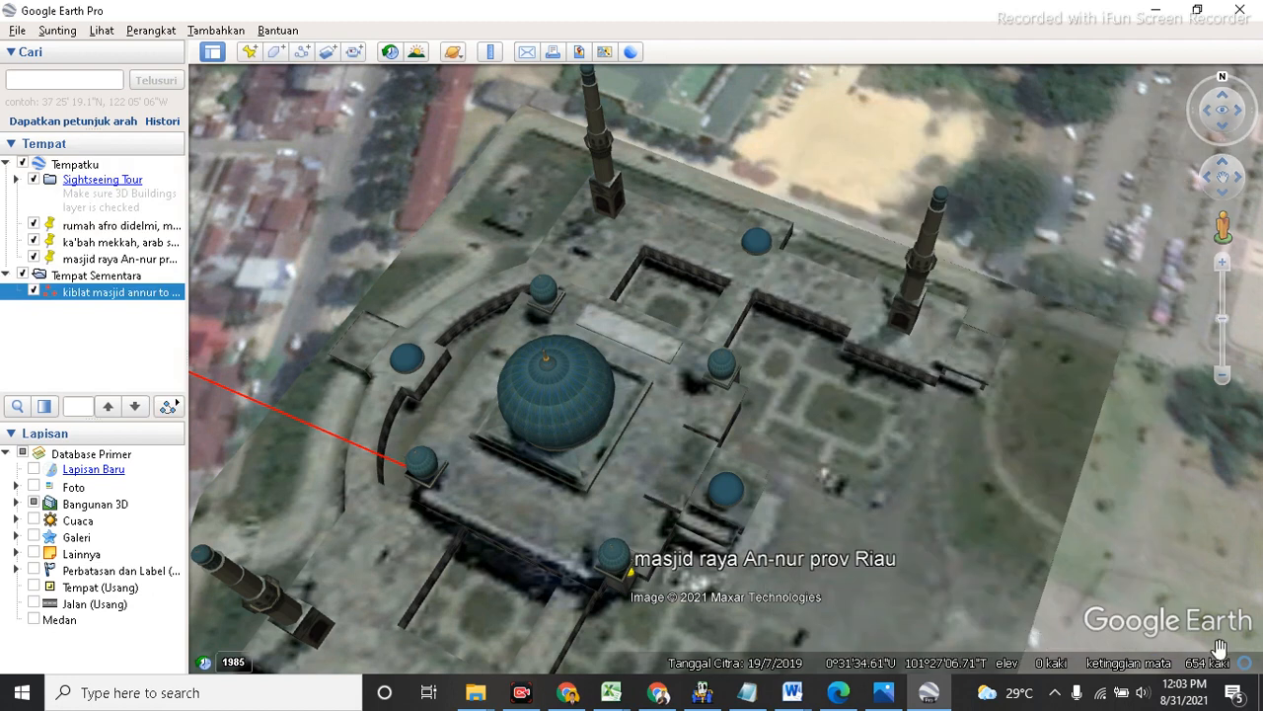
# Step: Measure the building's direction with a ruler line about 0.10 km long, from the masjid raya An-nur placemark westward along the mosque's southern wall
pyautogui.scroll(-2, 906, 370)
pyautogui.scroll(-2, 906, 370)
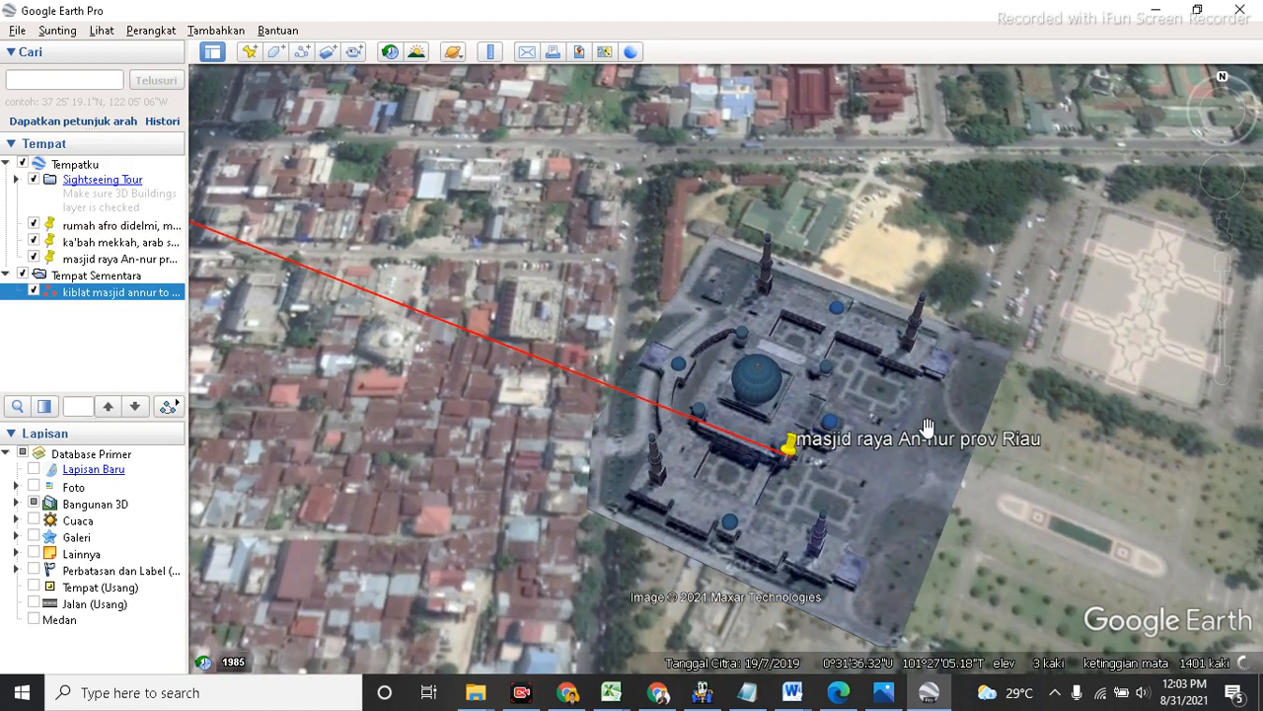
pyautogui.scroll(3, 886, 395)
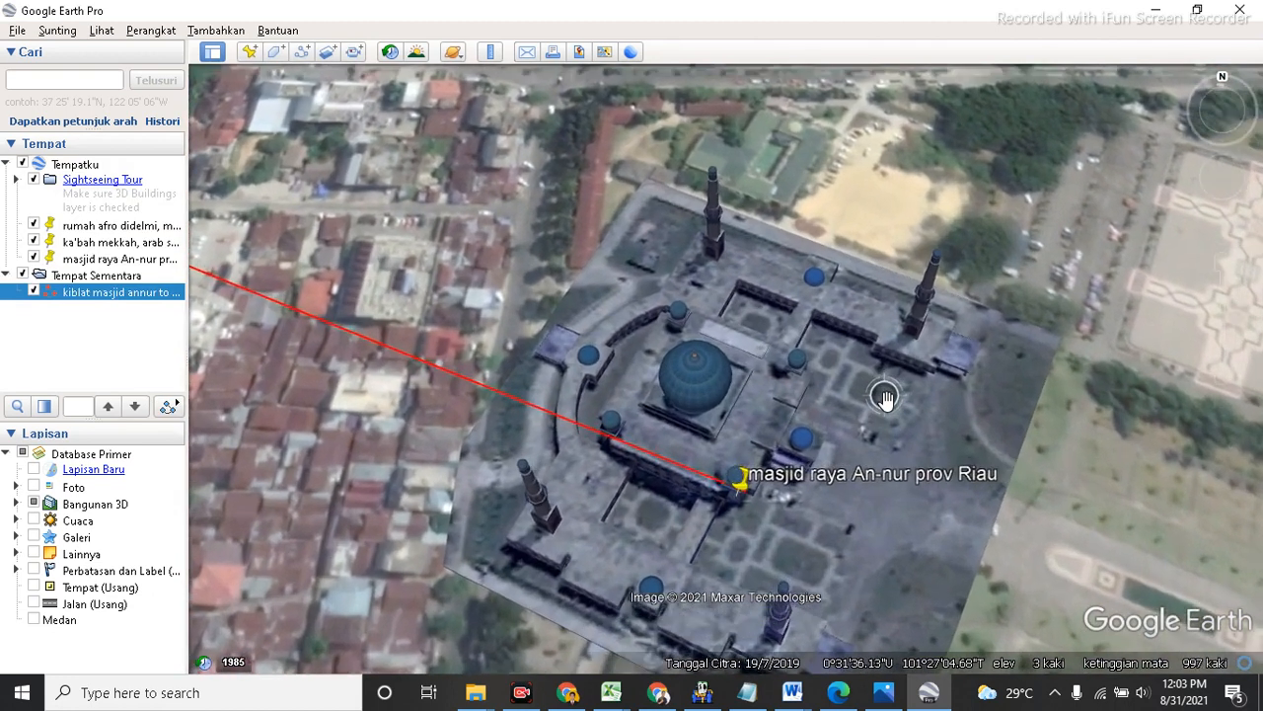
pyautogui.scroll(-1, 886, 394)
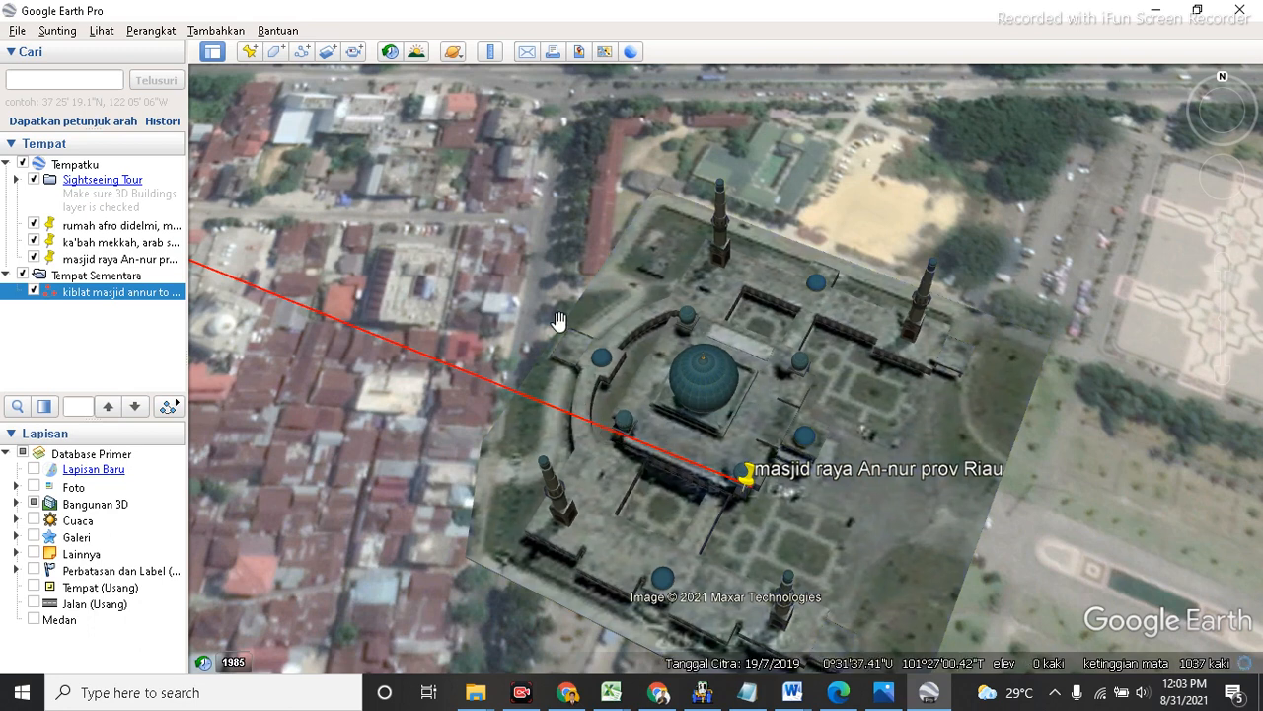
pyautogui.click(490, 53)
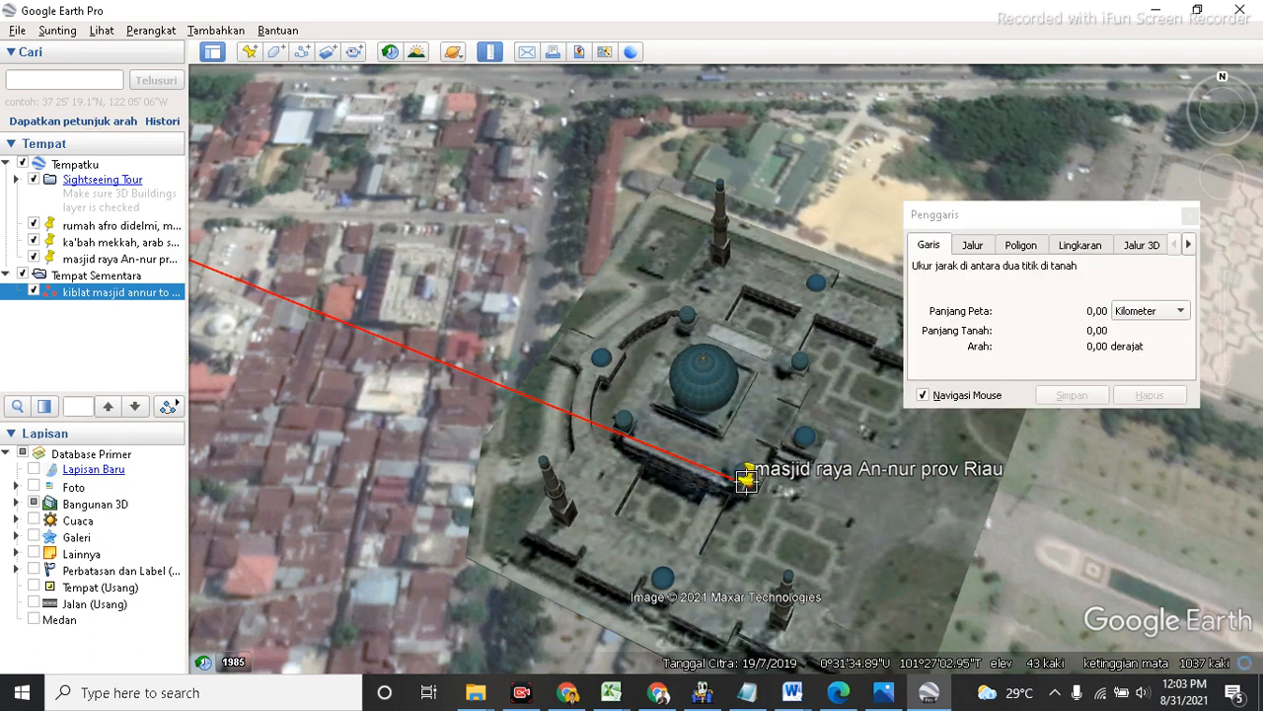
pyautogui.scroll(2, 745, 480)
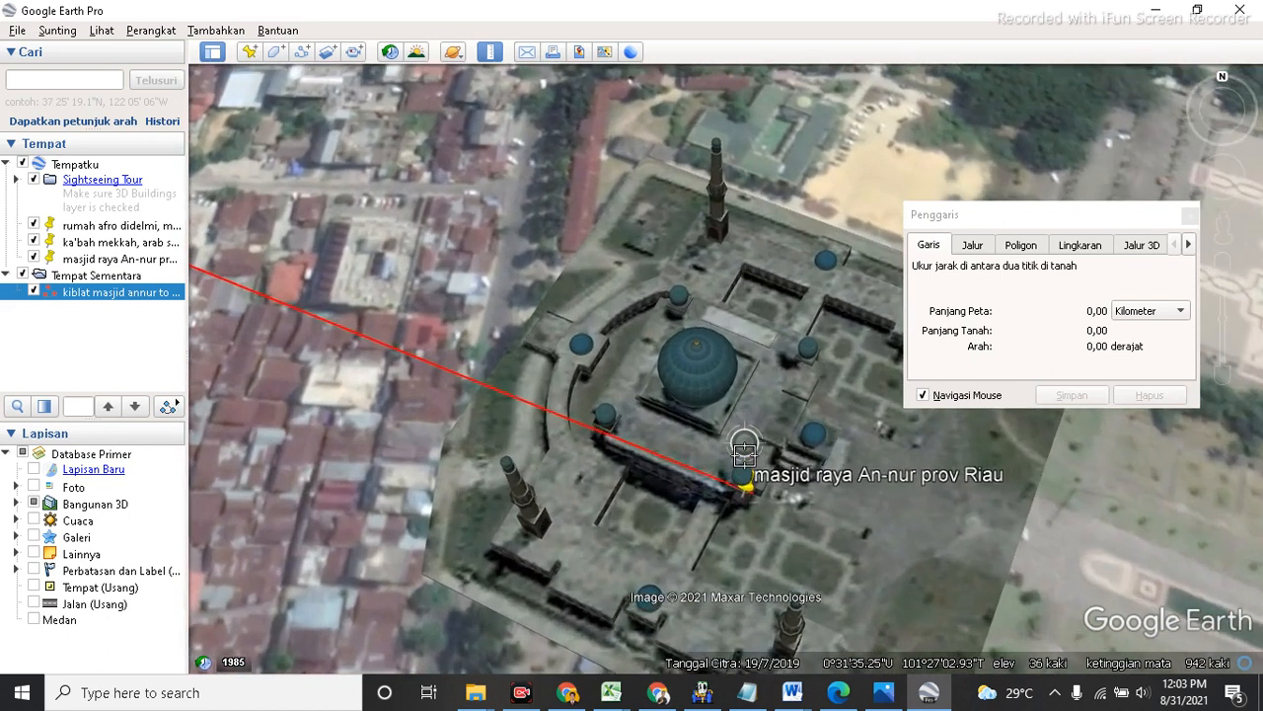
pyautogui.scroll(3, 745, 454)
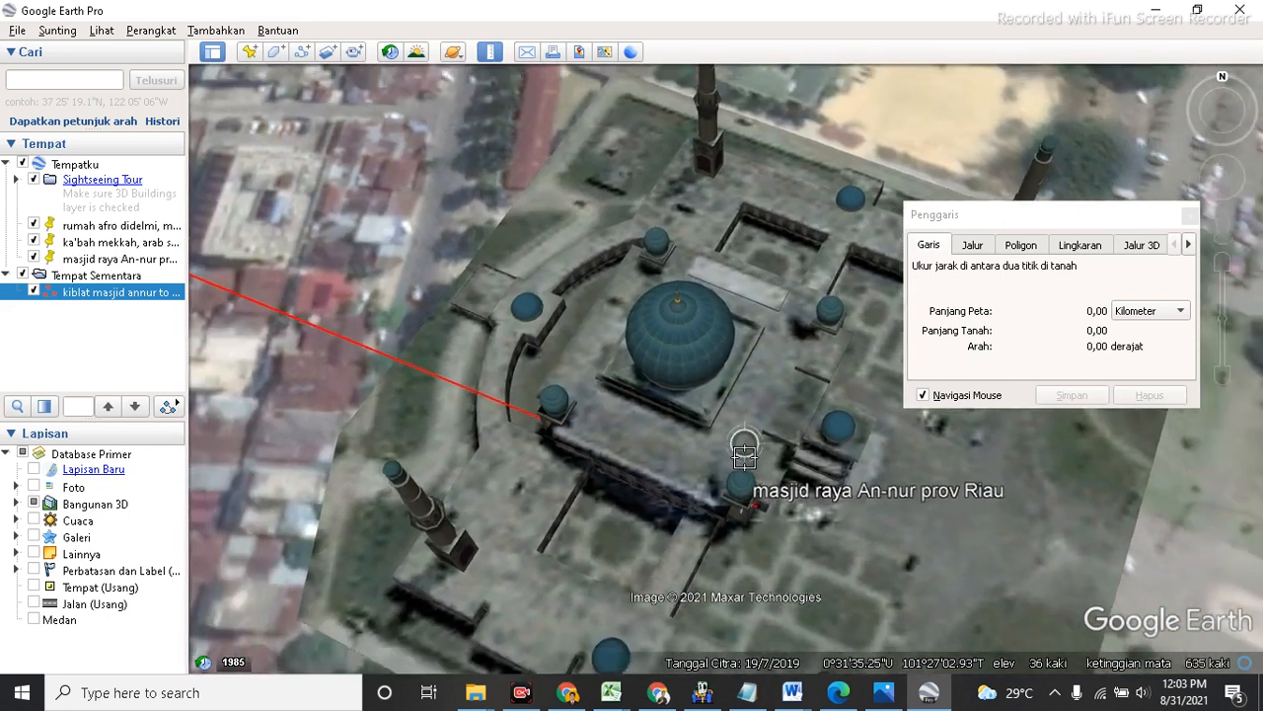
pyautogui.scroll(-3, 745, 454)
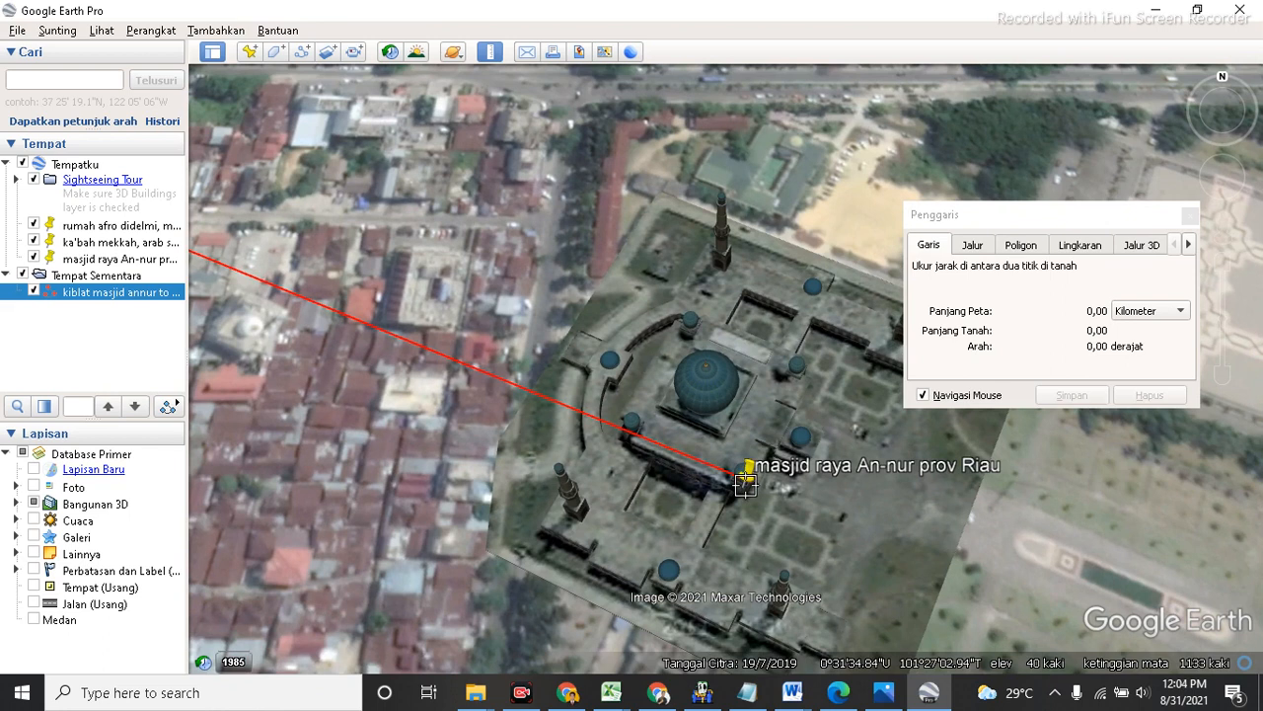
pyautogui.scroll(3, 745, 483)
pyautogui.click(744, 509)
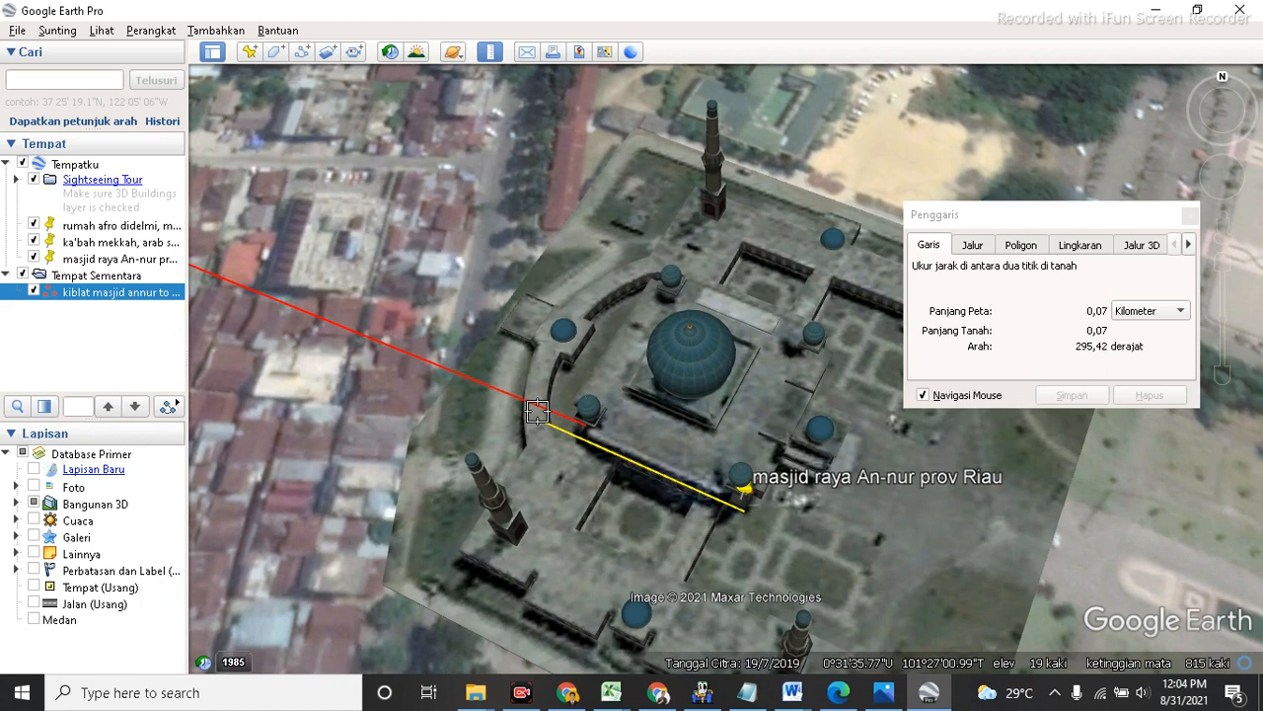
pyautogui.scroll(2, 536, 410)
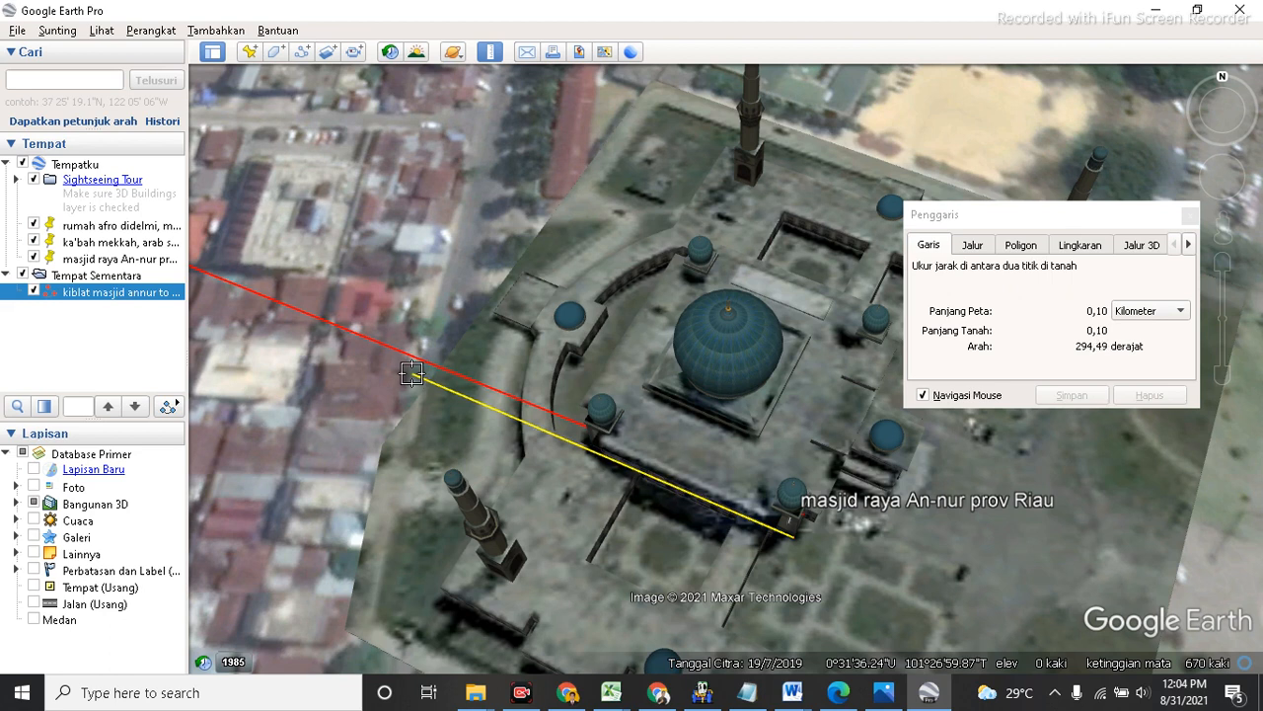
pyautogui.click(417, 379)
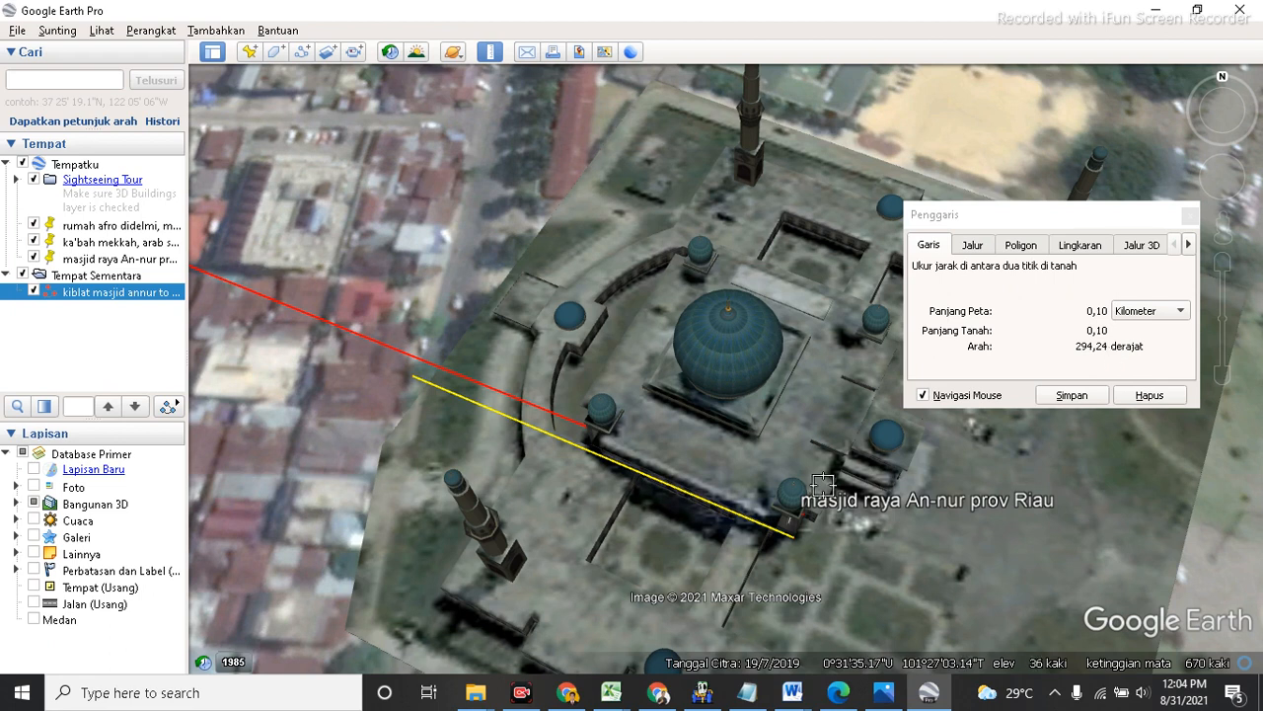
# Step: Switch to the Konversi DMS ke Decimal workbook in Excel and set the row 3 decimal latitude in cell C9 to 294.24
pyautogui.moveTo(790, 702)
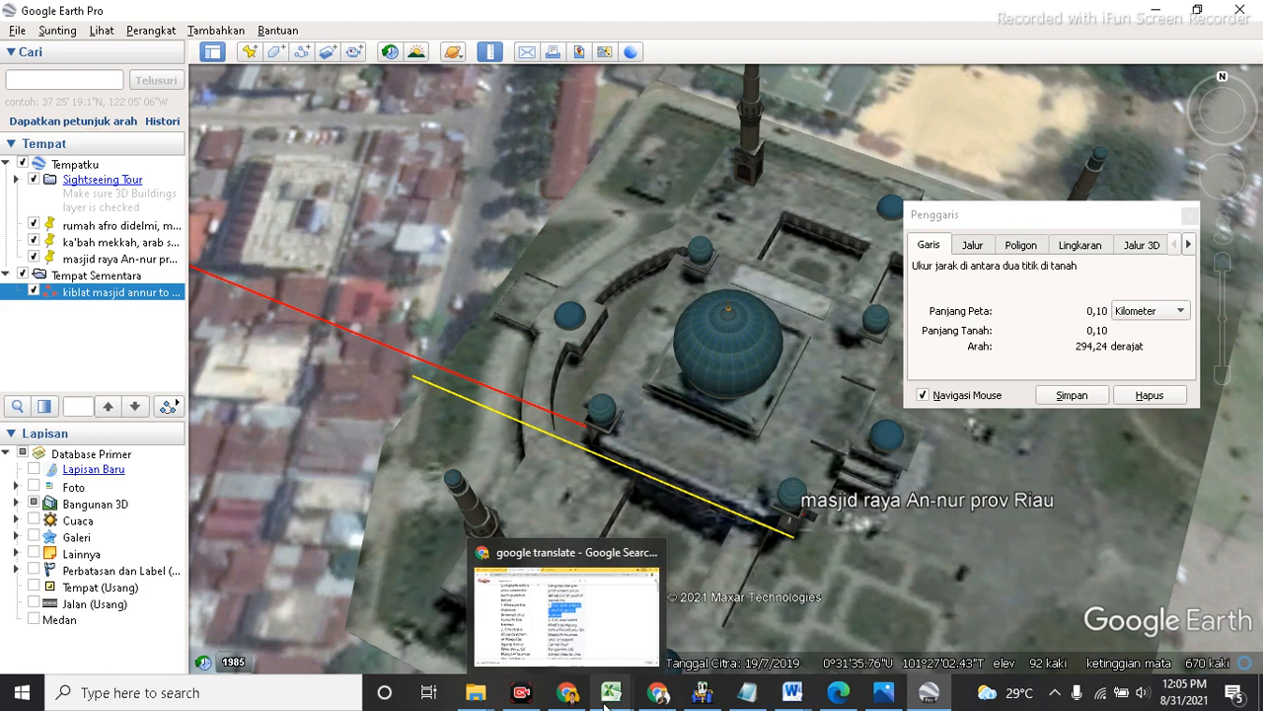
pyautogui.moveTo(609, 704)
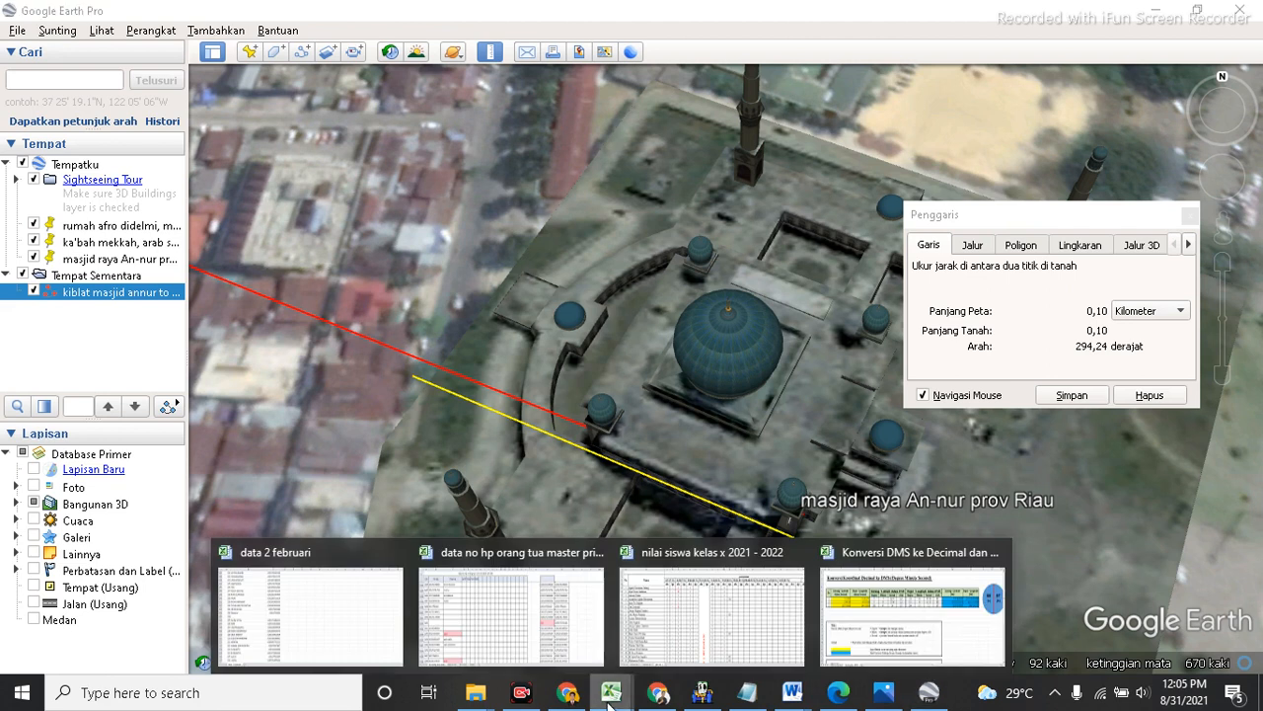
pyautogui.click(848, 617)
pyautogui.click(174, 346)
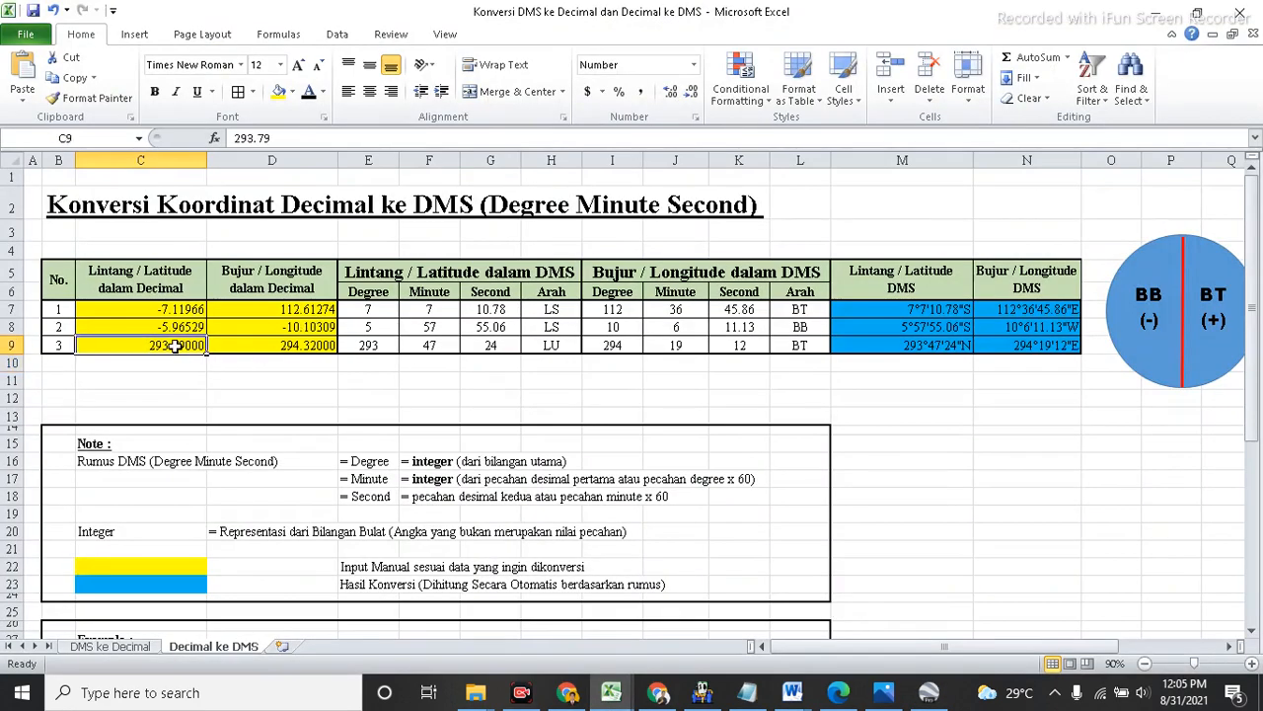
pyautogui.write('294')
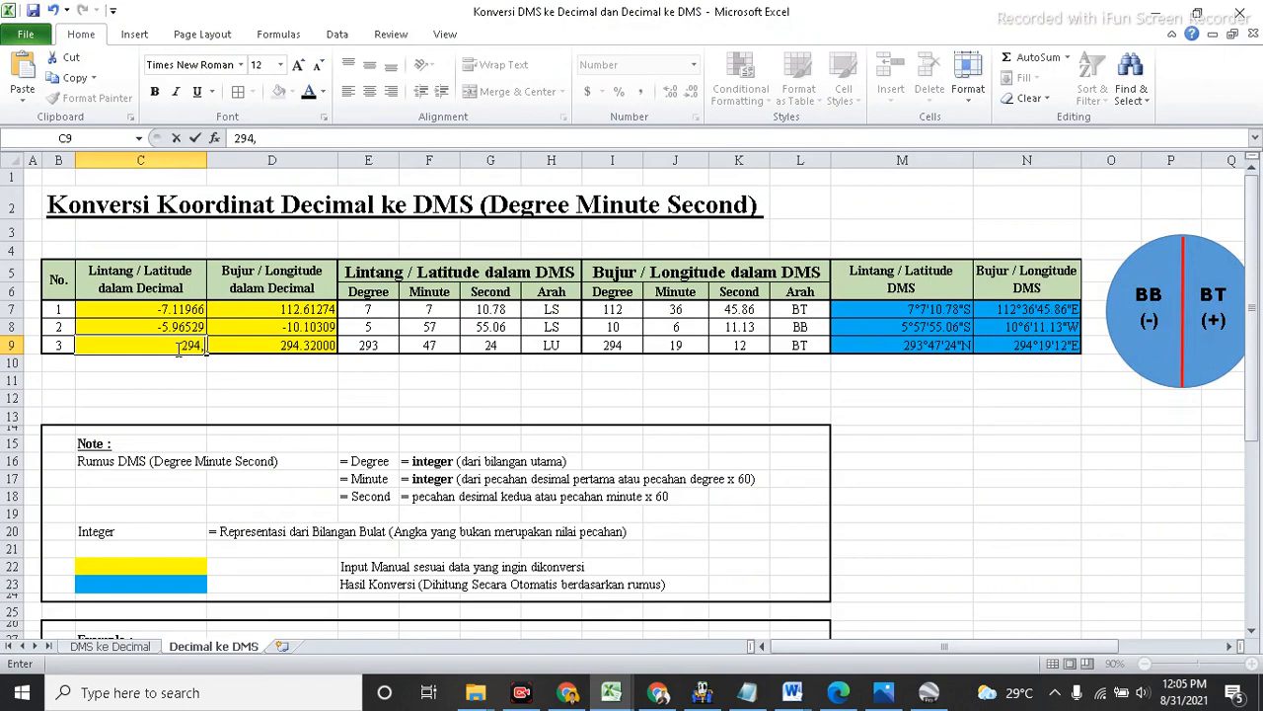
pyautogui.write('.24')
pyautogui.press('Return')
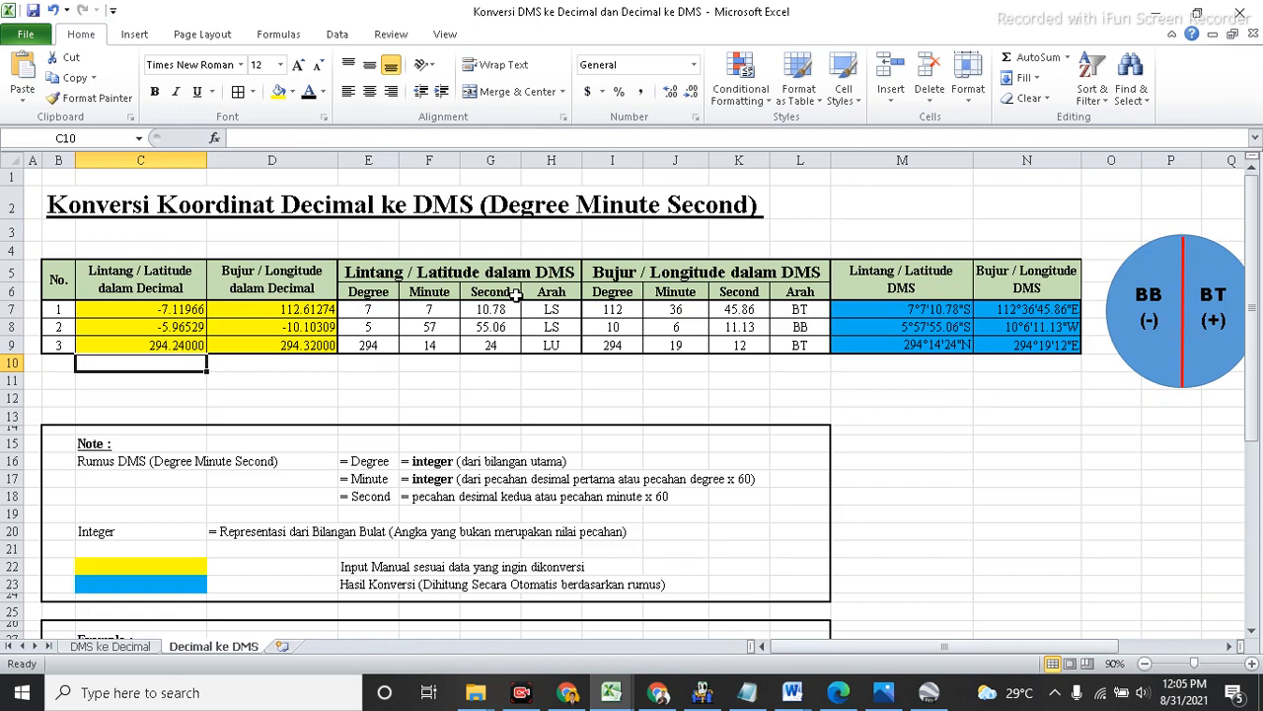
# Step: Switch to Document2 in Word and enter "294,24 degress" on the Azimuth bangunan line
pyautogui.moveTo(792, 696)
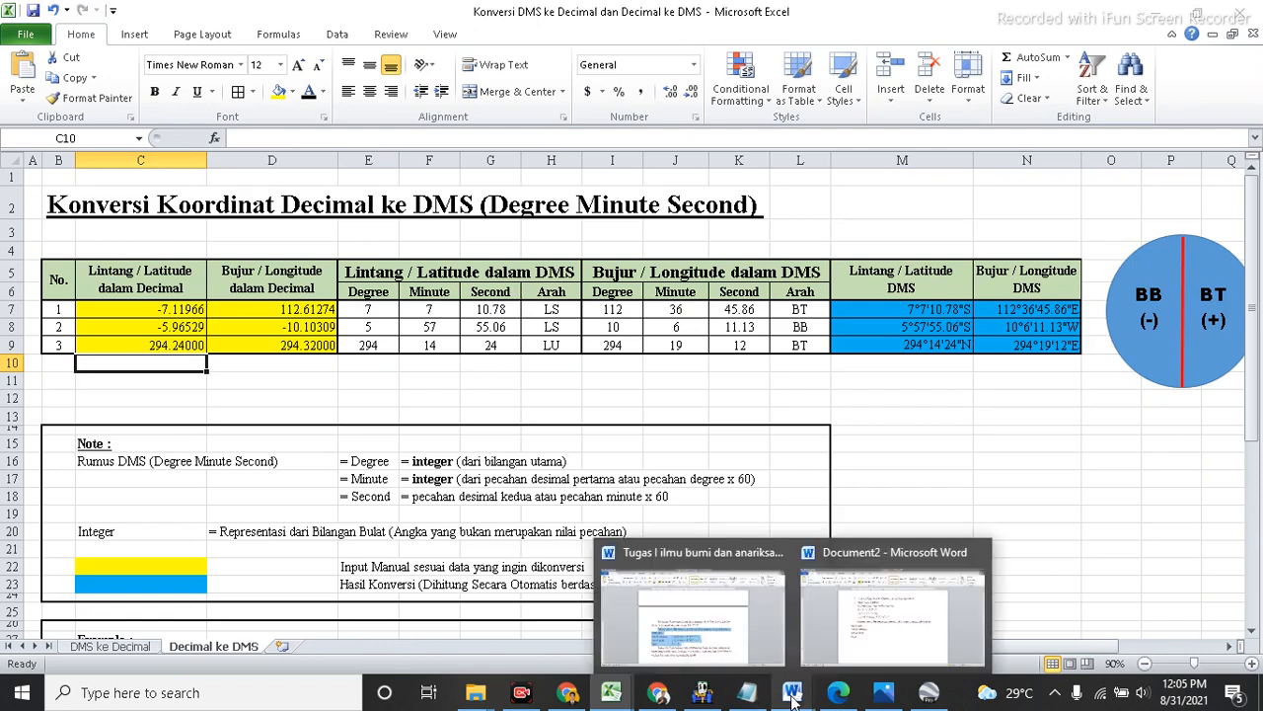
pyautogui.click(878, 610)
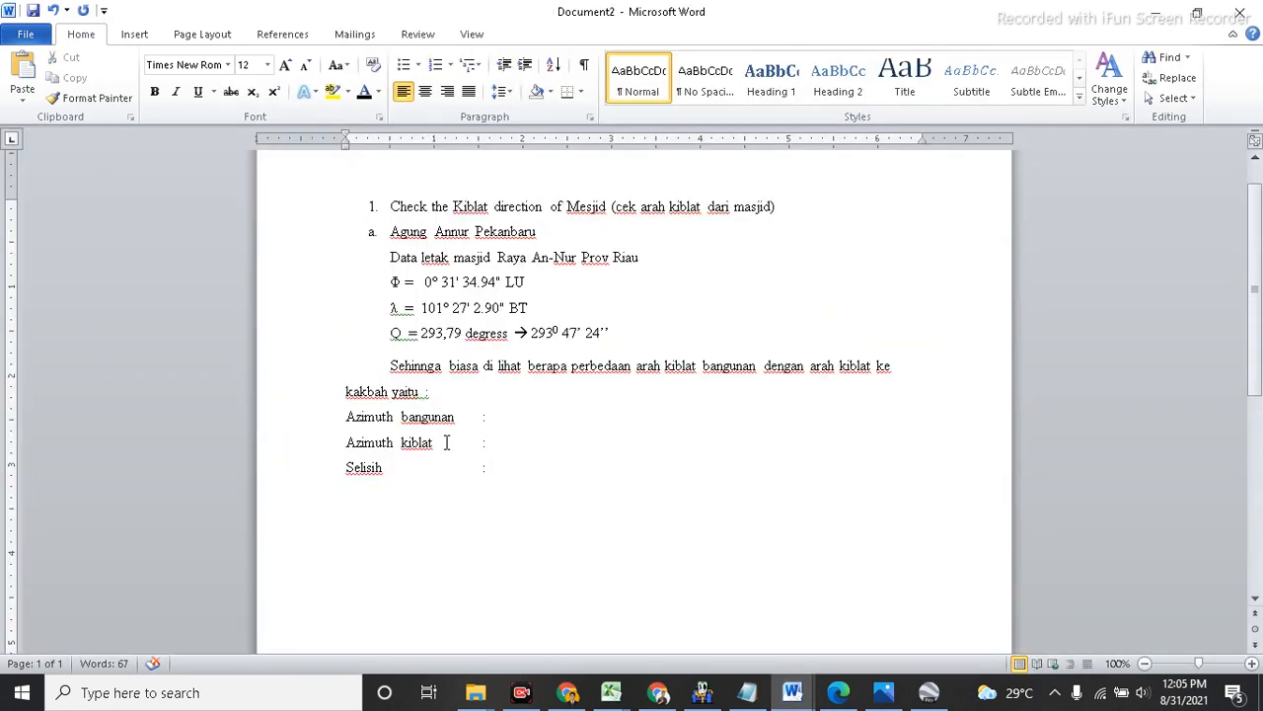
pyautogui.click(534, 415)
pyautogui.write('294')
pyautogui.write(',24 de')
pyautogui.write('g')
pyautogui.write('ress ')
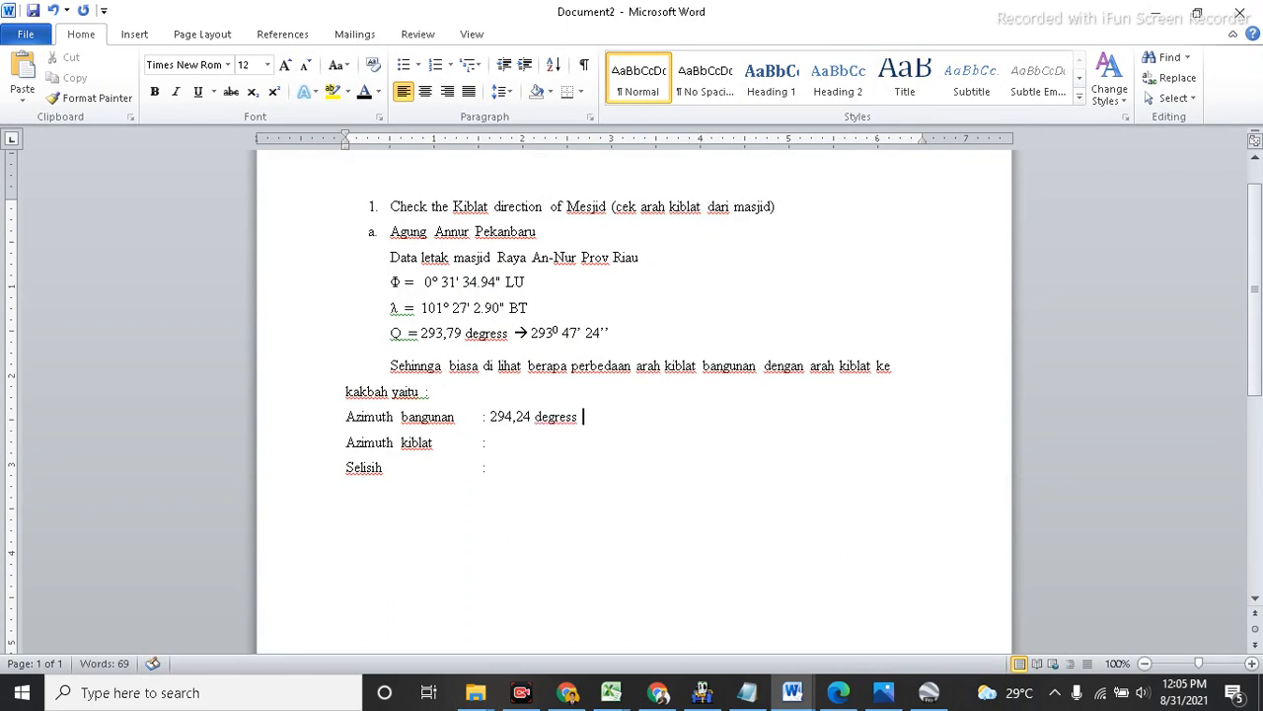
# Step: Add an arrow and 294 0 14' 24" after the Azimuth bangunan value, with the degree "0" in superscript
pyautogui.write('-->')
pyautogui.write(' 294')
pyautogui.click(277, 97)
pyautogui.write('0')
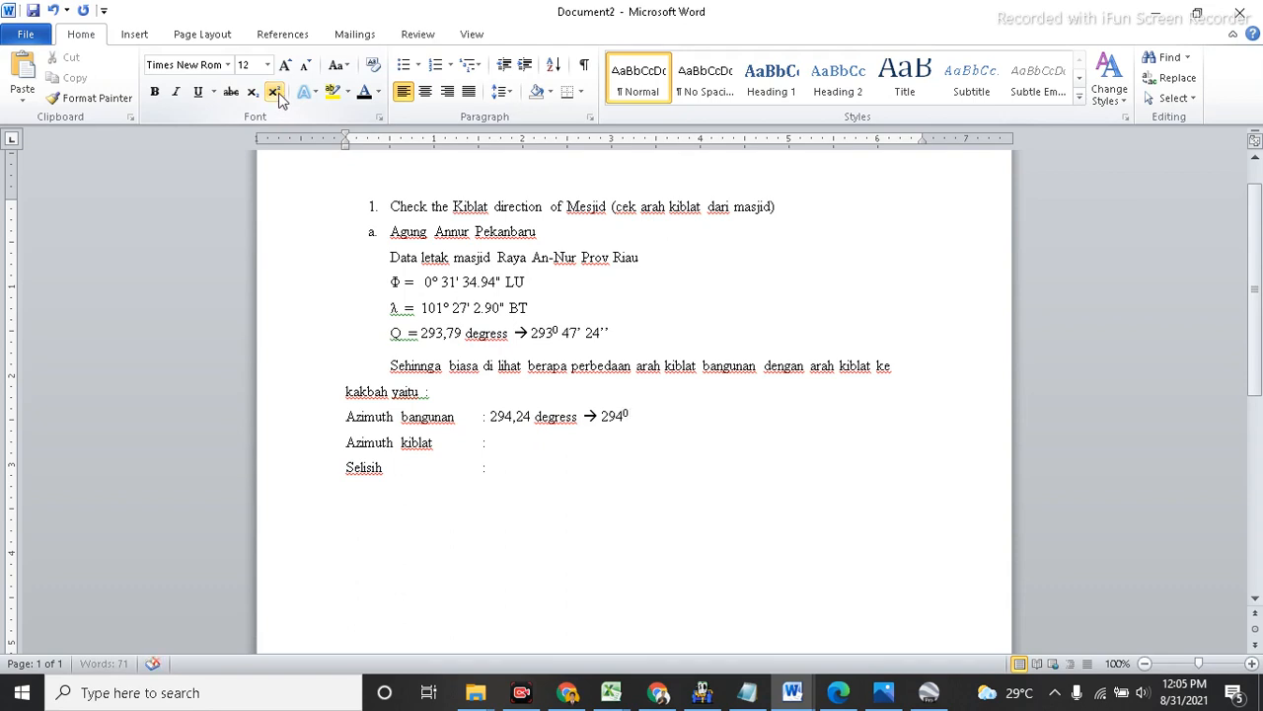
pyautogui.write(' 14')
pyautogui.press('BackSpace')
pyautogui.write("' ")
pyautogui.write('2')
pyautogui.write('"')
# Step: Copy the full direction value from the Q line onto the Azimuth kiblat line
pyautogui.click(513, 442)
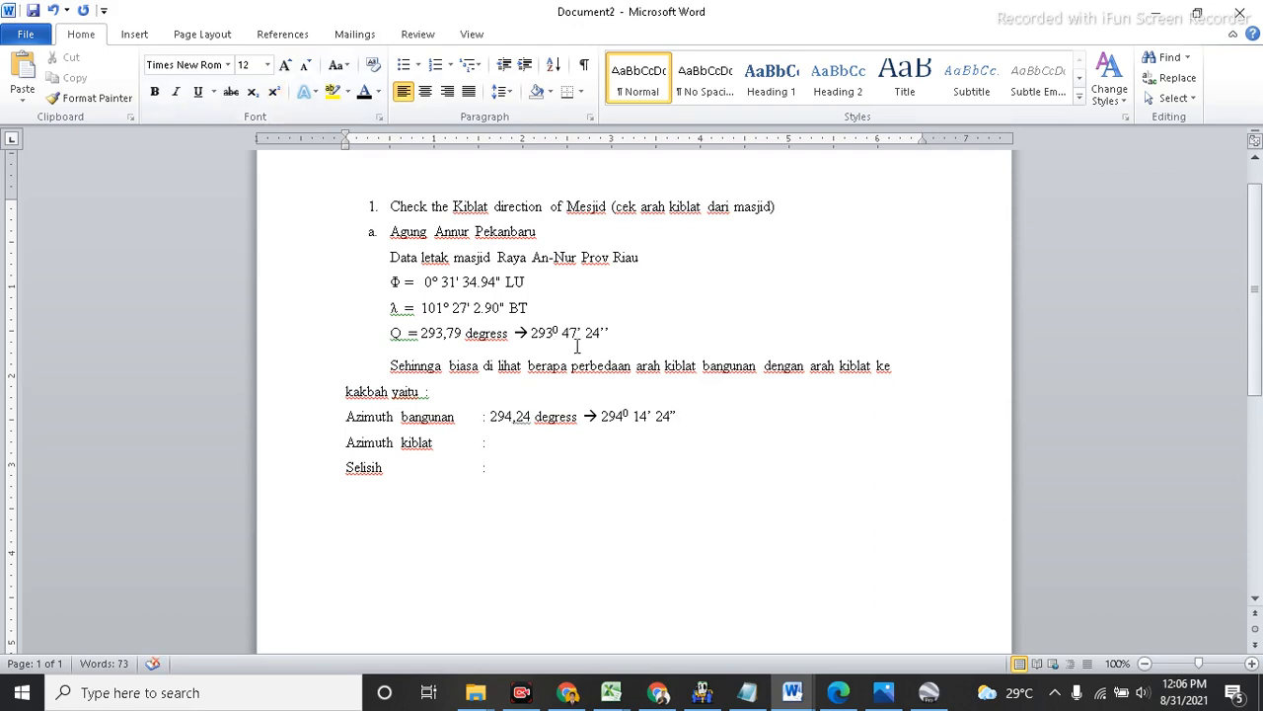
pyautogui.moveTo(612, 333); pyautogui.dragTo(423, 333)
pyautogui.hotkey('ctrl', 'c')
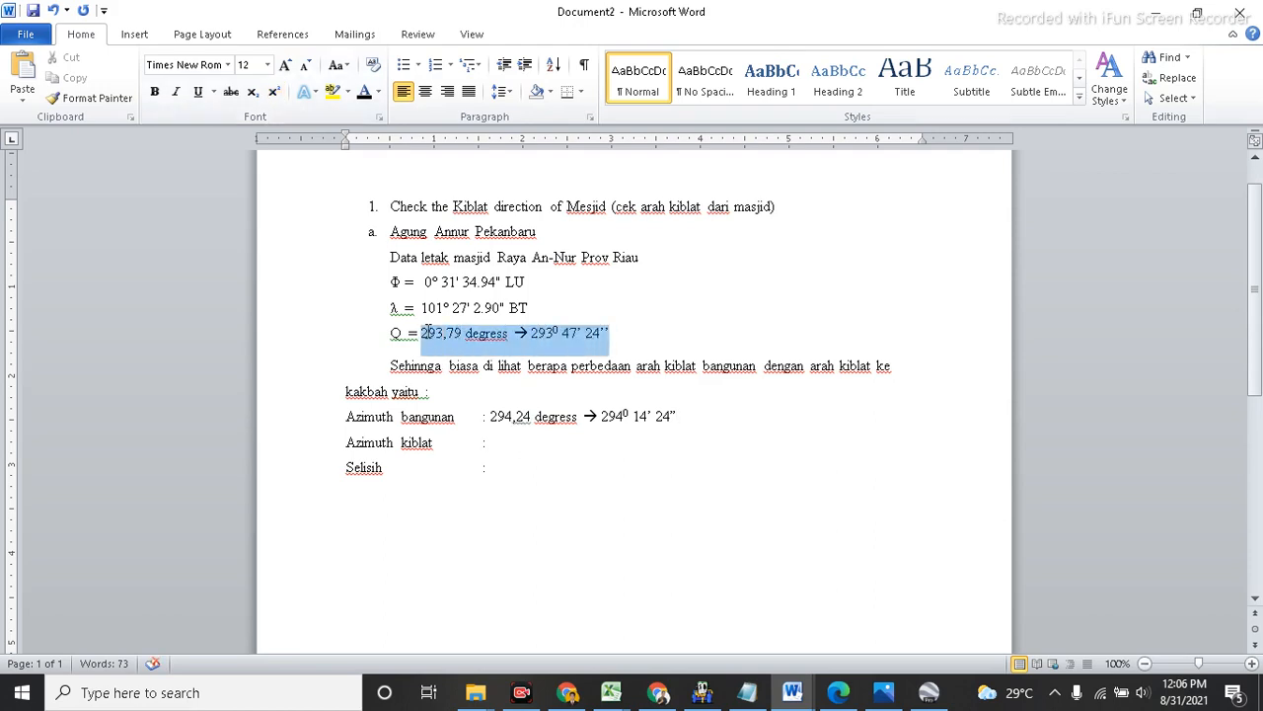
pyautogui.click(498, 442)
pyautogui.hotkey('ctrl', 'v')
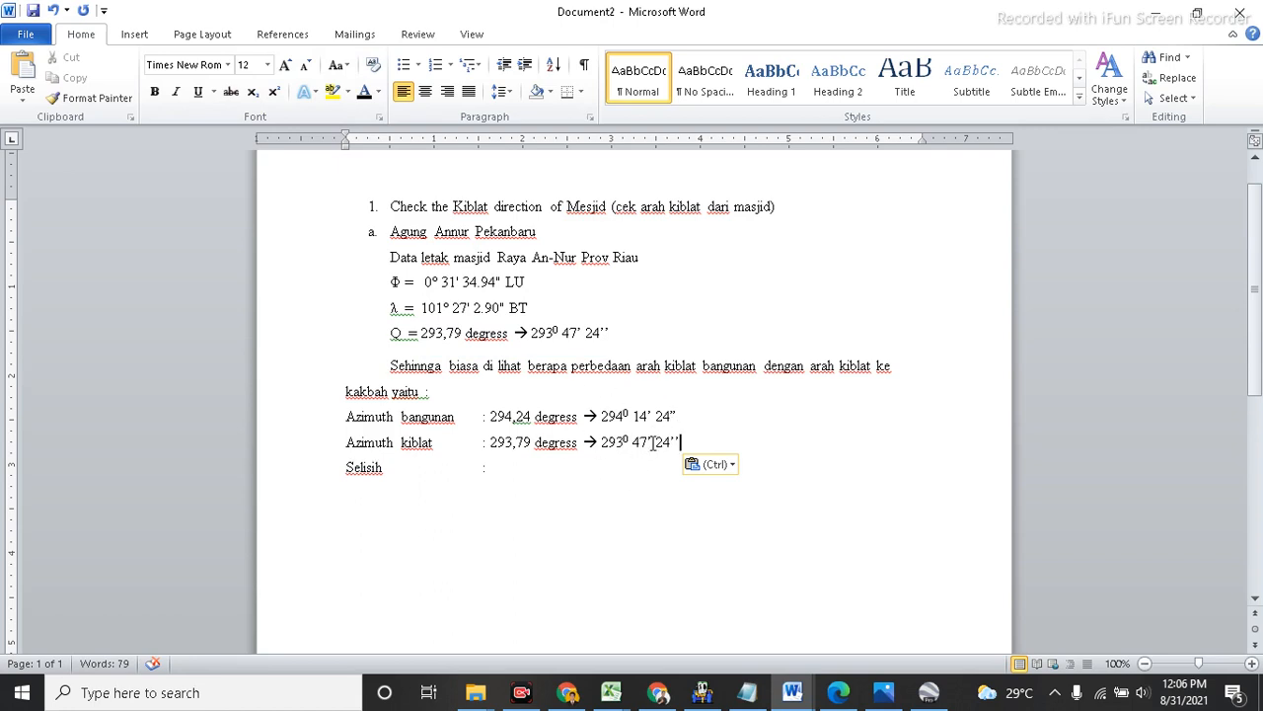
# Step: Enter 0 0 27' 0" on the Selisih line, with the degree "0" in superscript
pyautogui.click(515, 468)
pyautogui.write('0')
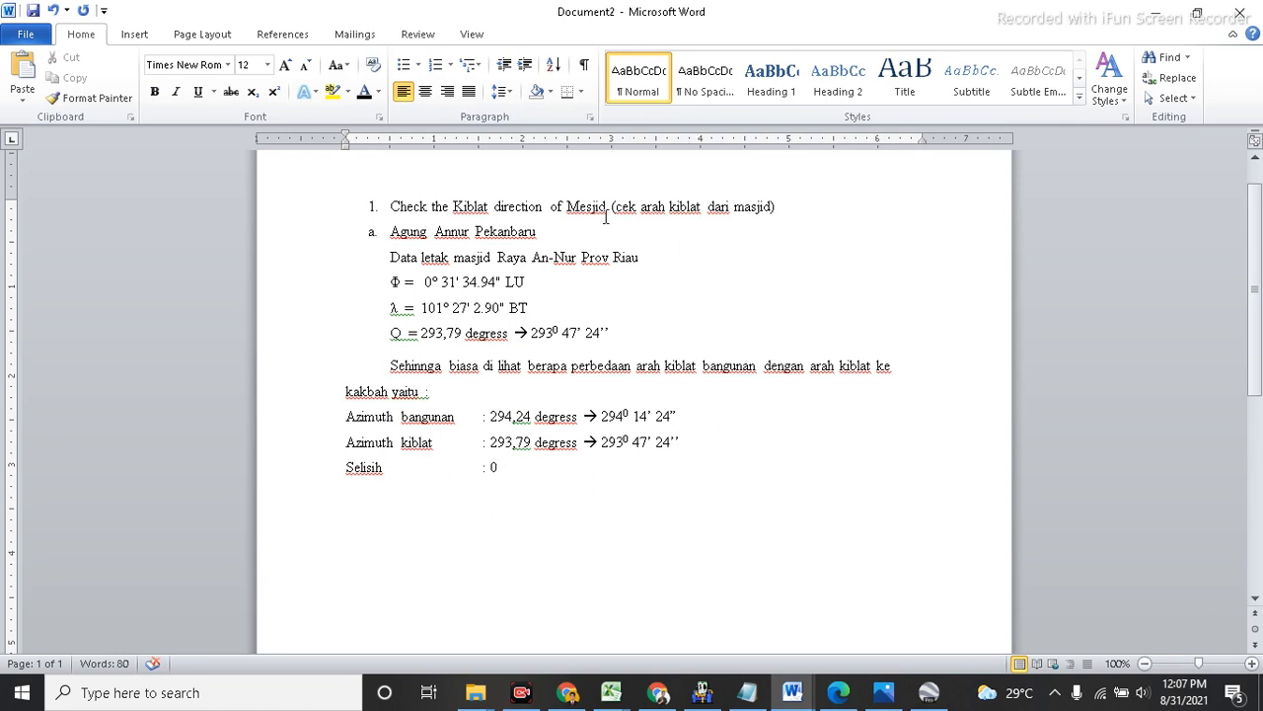
pyautogui.click(274, 91)
pyautogui.write('0')
pyautogui.click(274, 91)
pyautogui.write('27')
pyautogui.write("'")
pyautogui.write(' 0"')
# Step: Add a line below Selisih reading "Kiblat masjid raya annur prov riau sudah sesuai dan menghadap kiblat"
pyautogui.press('Return')
pyautogui.write('kiblat masji')
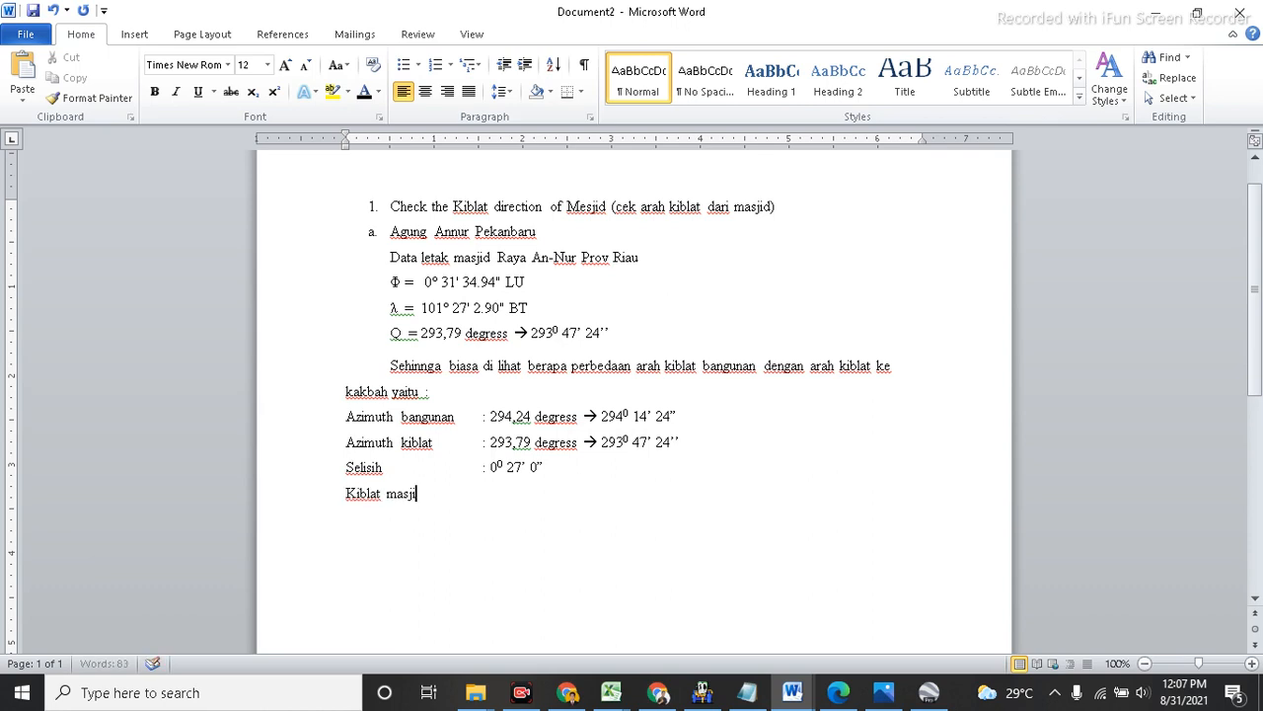
pyautogui.write('d raya annur p')
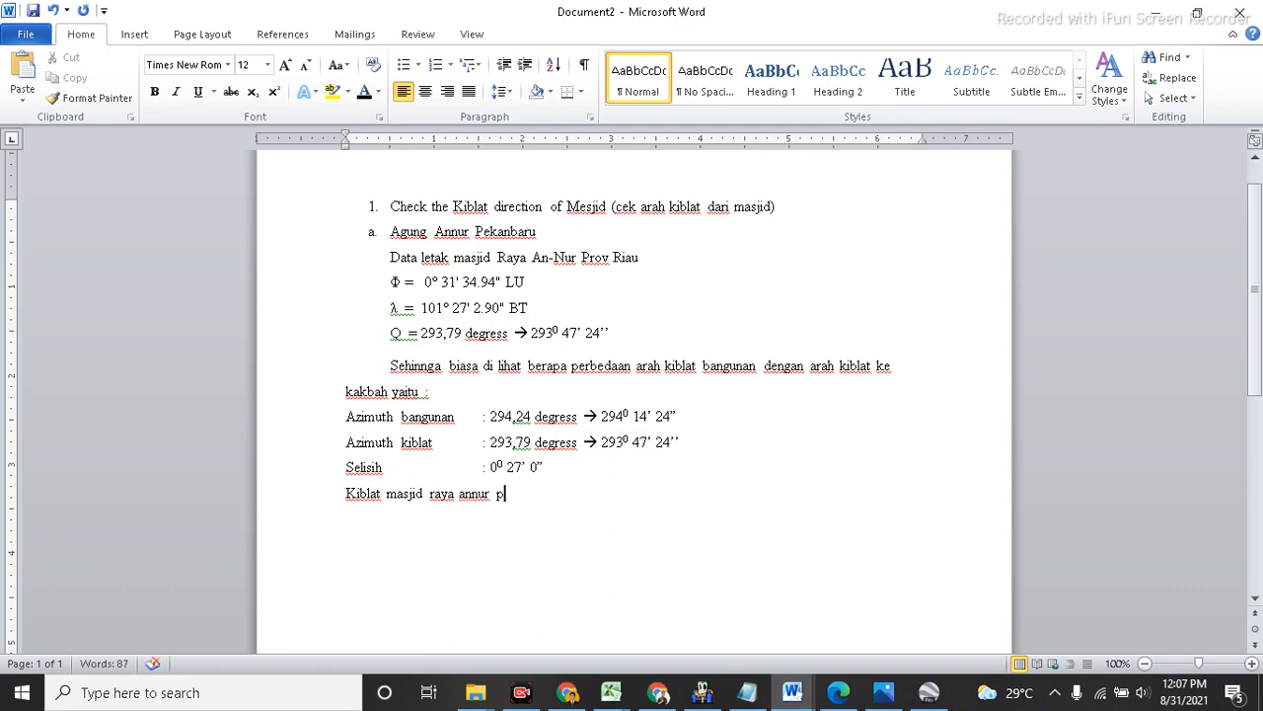
pyautogui.write('rov riau sudah ses')
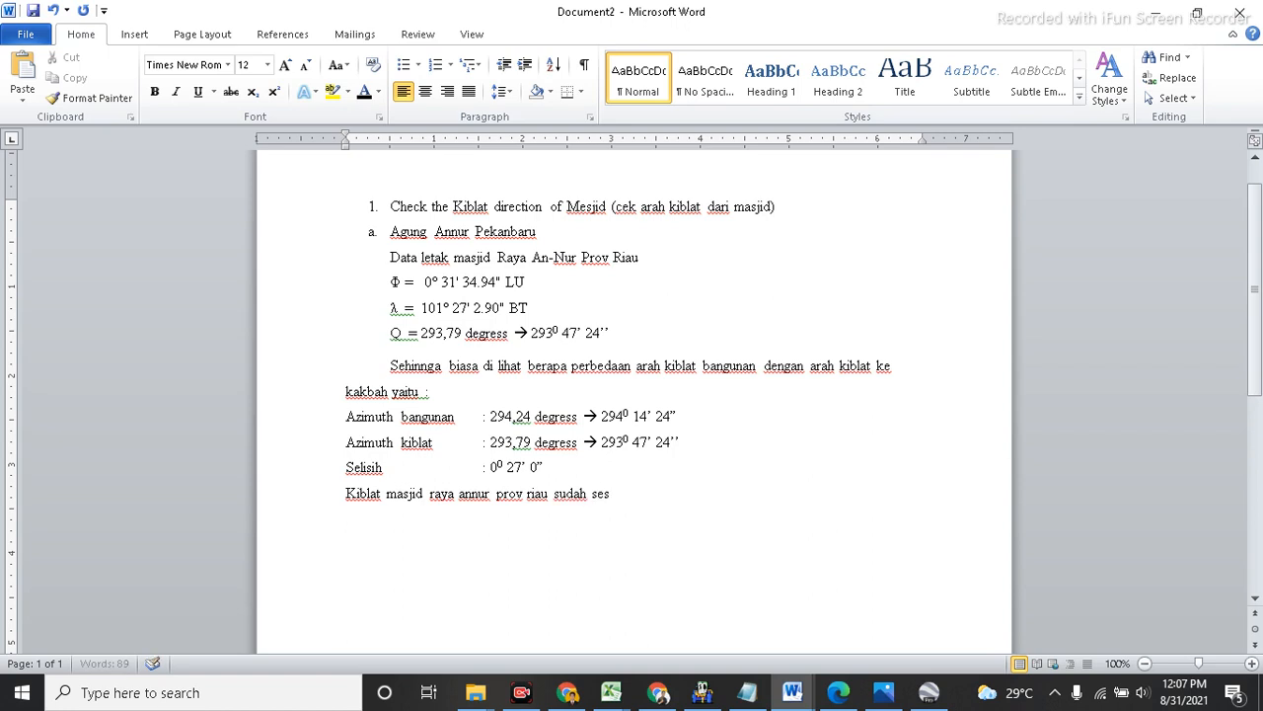
pyautogui.write('uai dan menghadap kiblat')
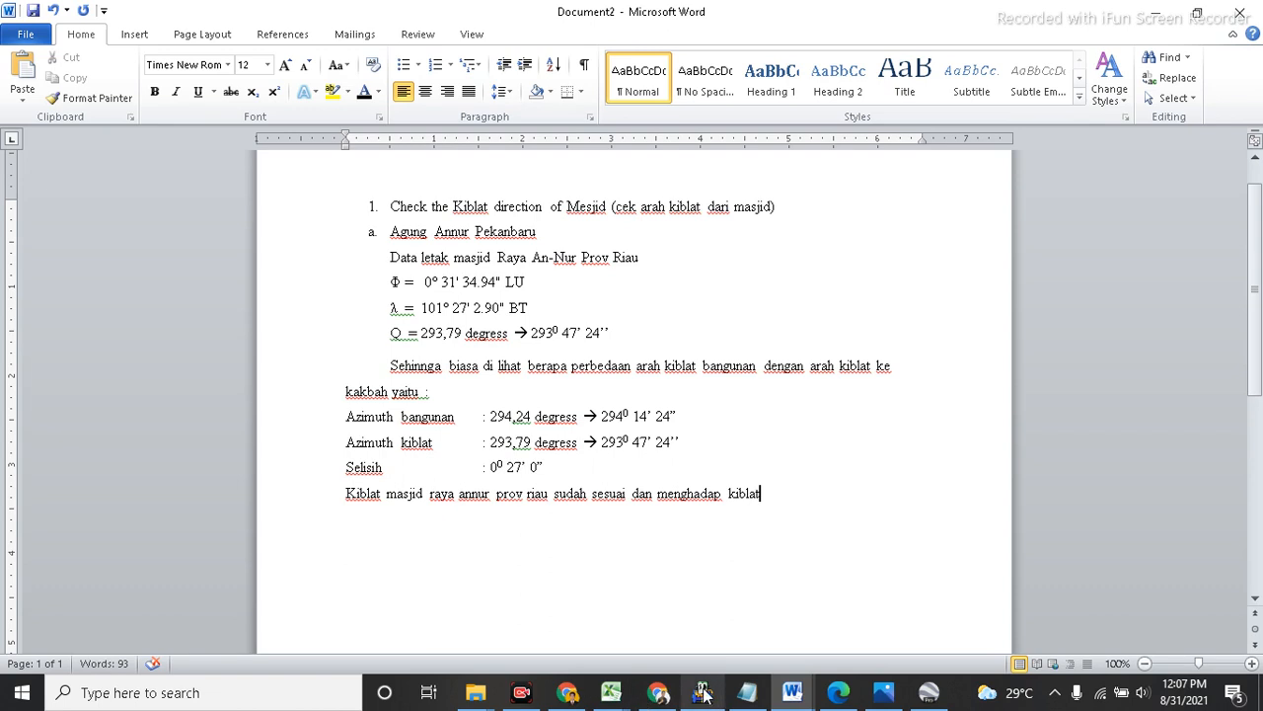
# Step: Switch to Google Earth Pro and compare the building's ruler line with the red kiblat path
pyautogui.click(927, 691)
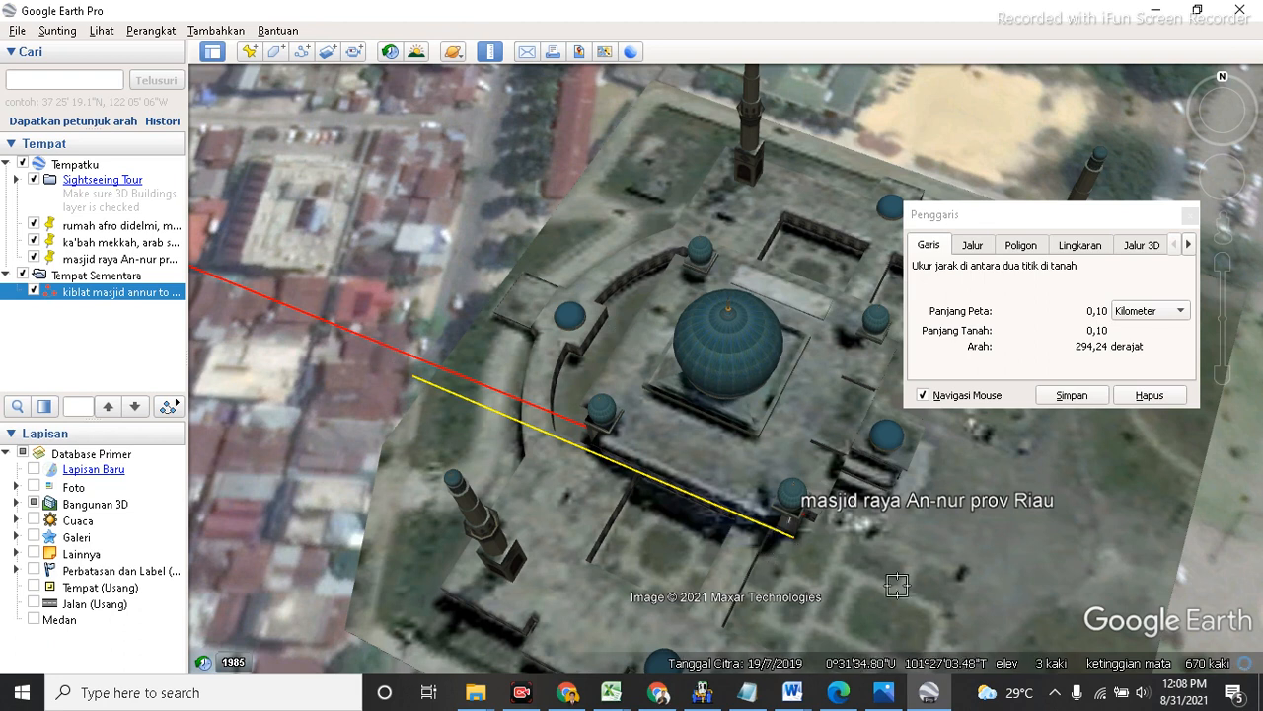
pyautogui.moveTo(908, 697)
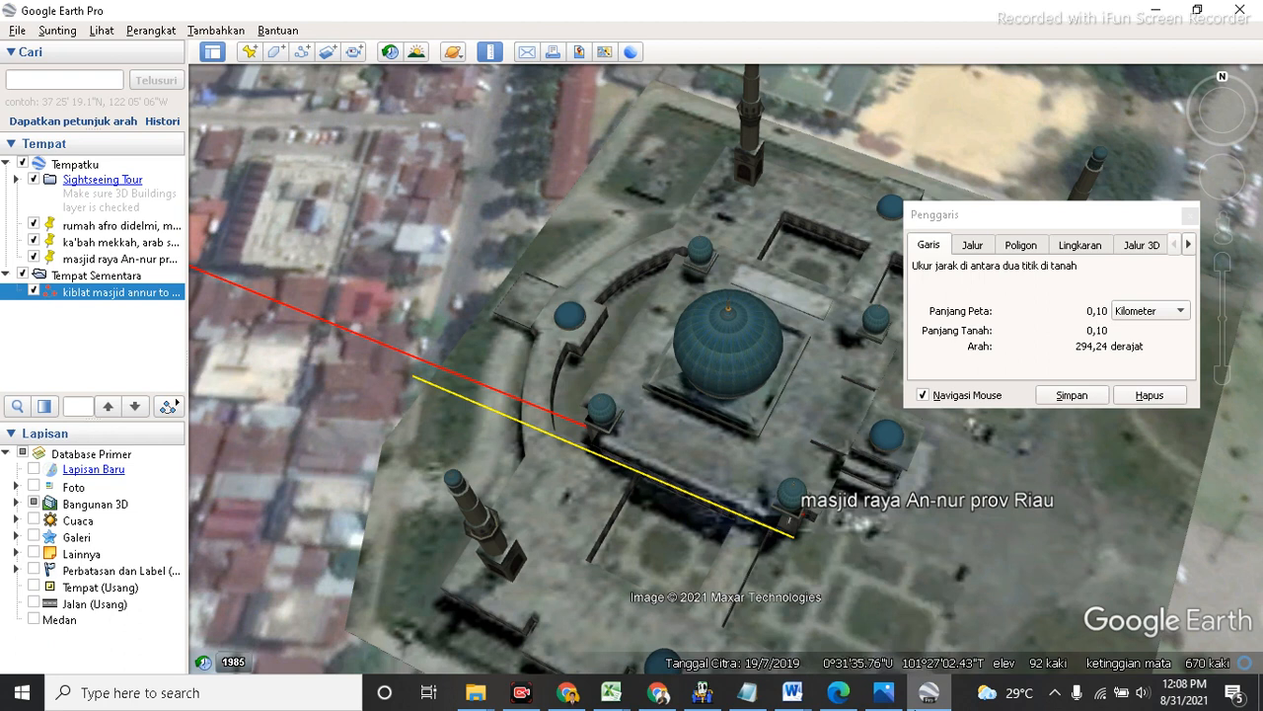